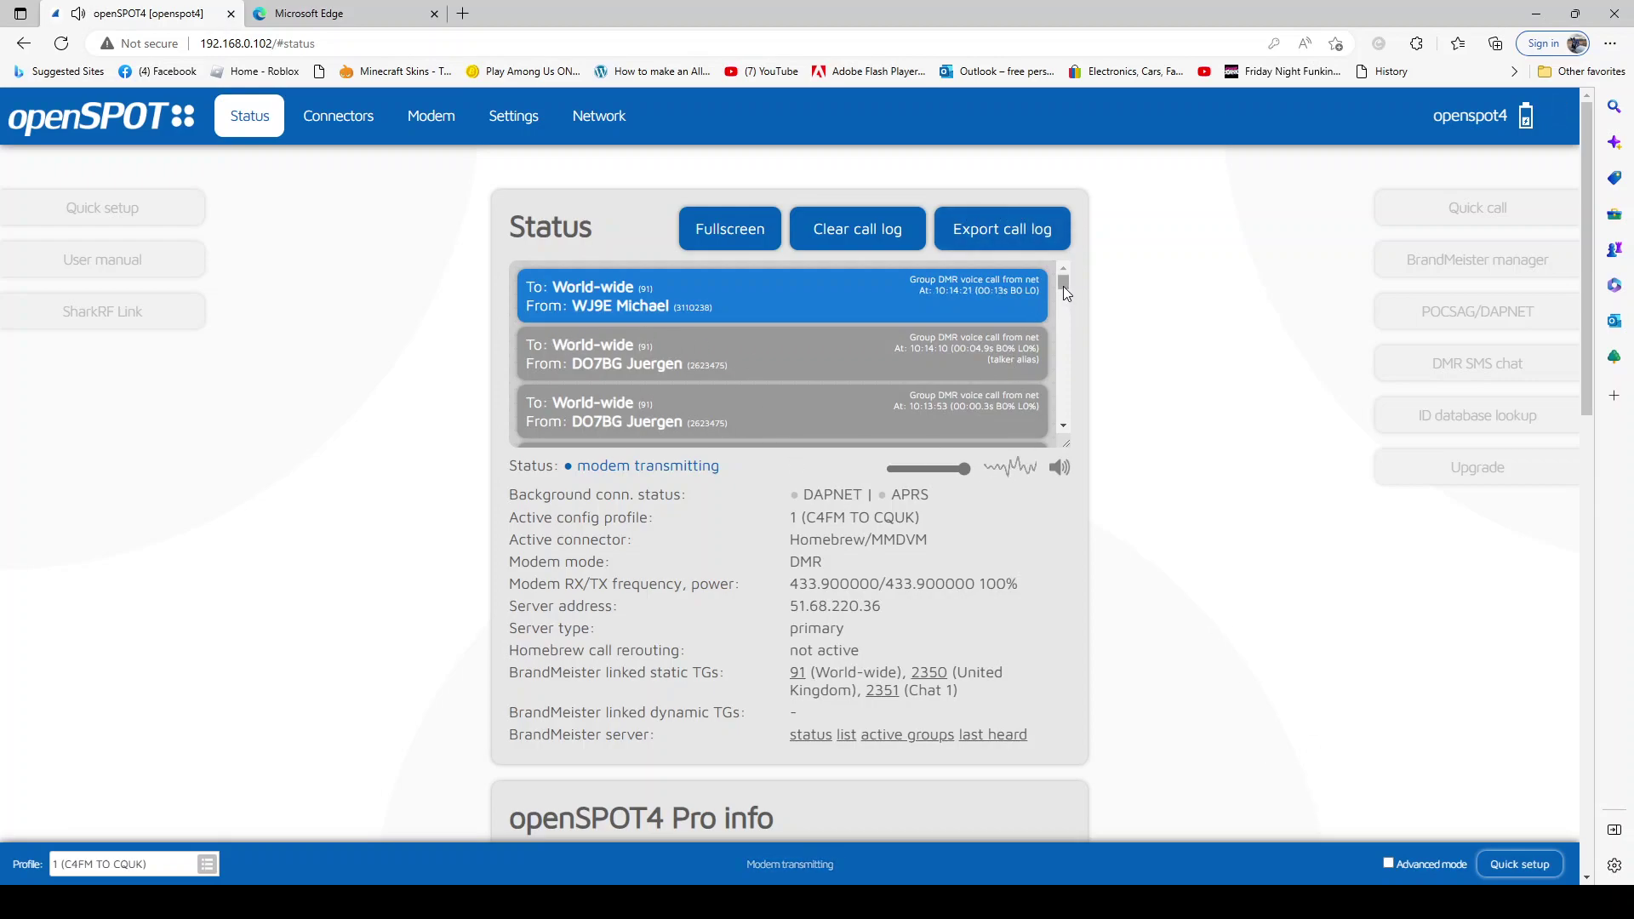
Scroll the Status page to review DMR mode, profile C4FM TO CQUK and the TG 91 call log
{"action": "scroll", "coordinate": [916, 334], "scroll_direction": "down", "scroll_amount": 2}
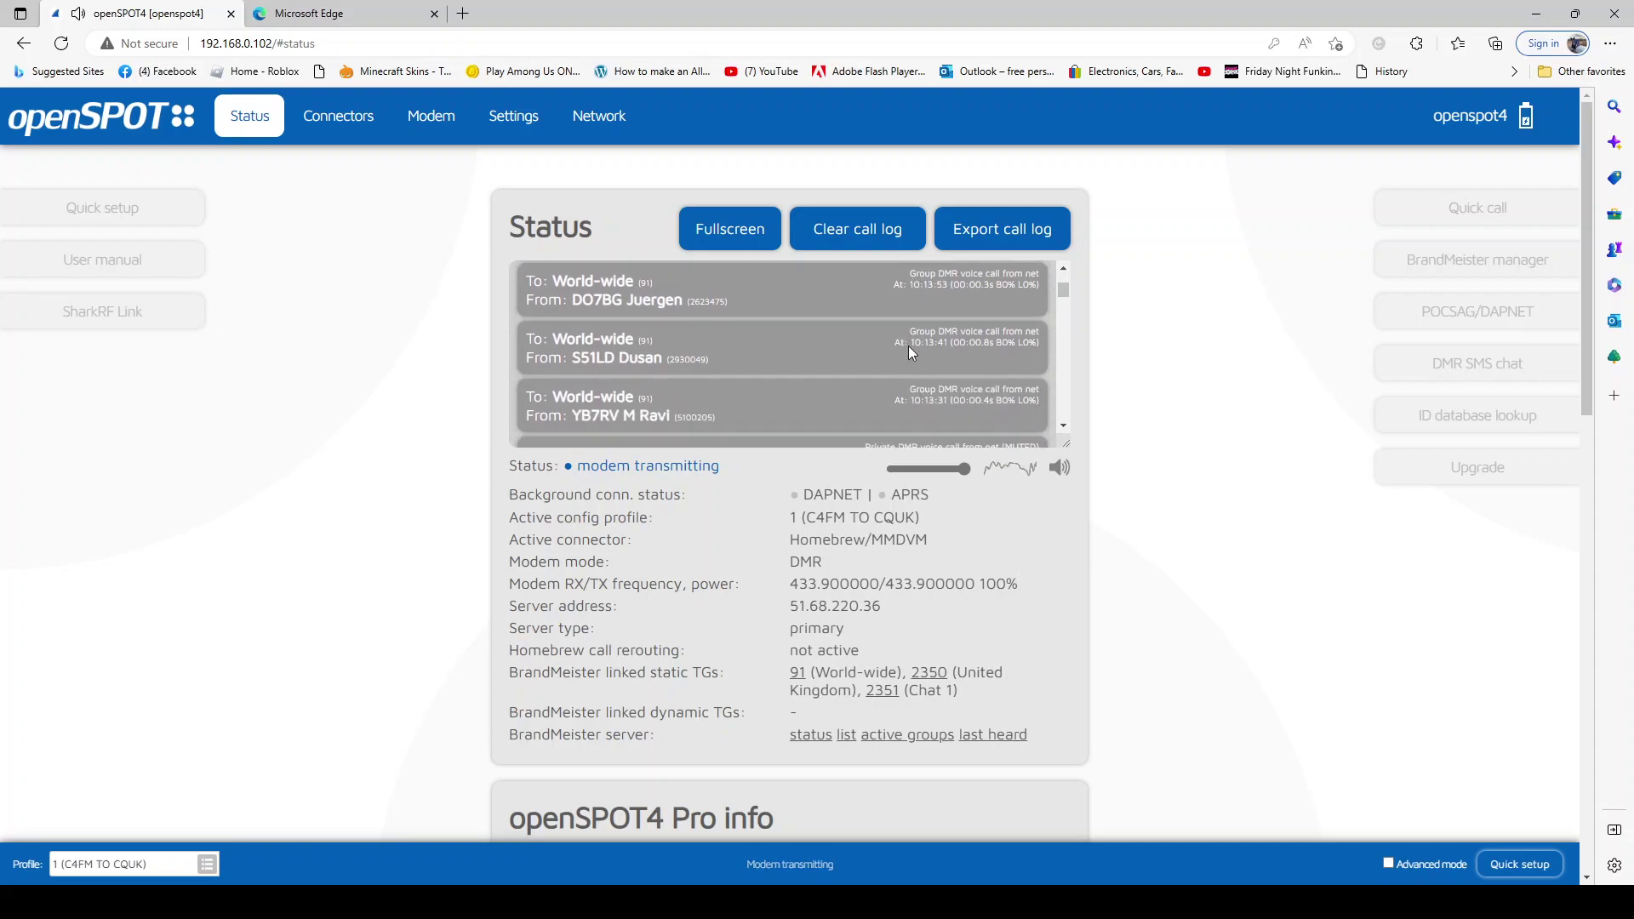
{"action": "scroll", "coordinate": [907, 346], "scroll_direction": "down", "scroll_amount": 4}
{"action": "scroll", "coordinate": [911, 370], "scroll_direction": "up", "scroll_amount": 6}
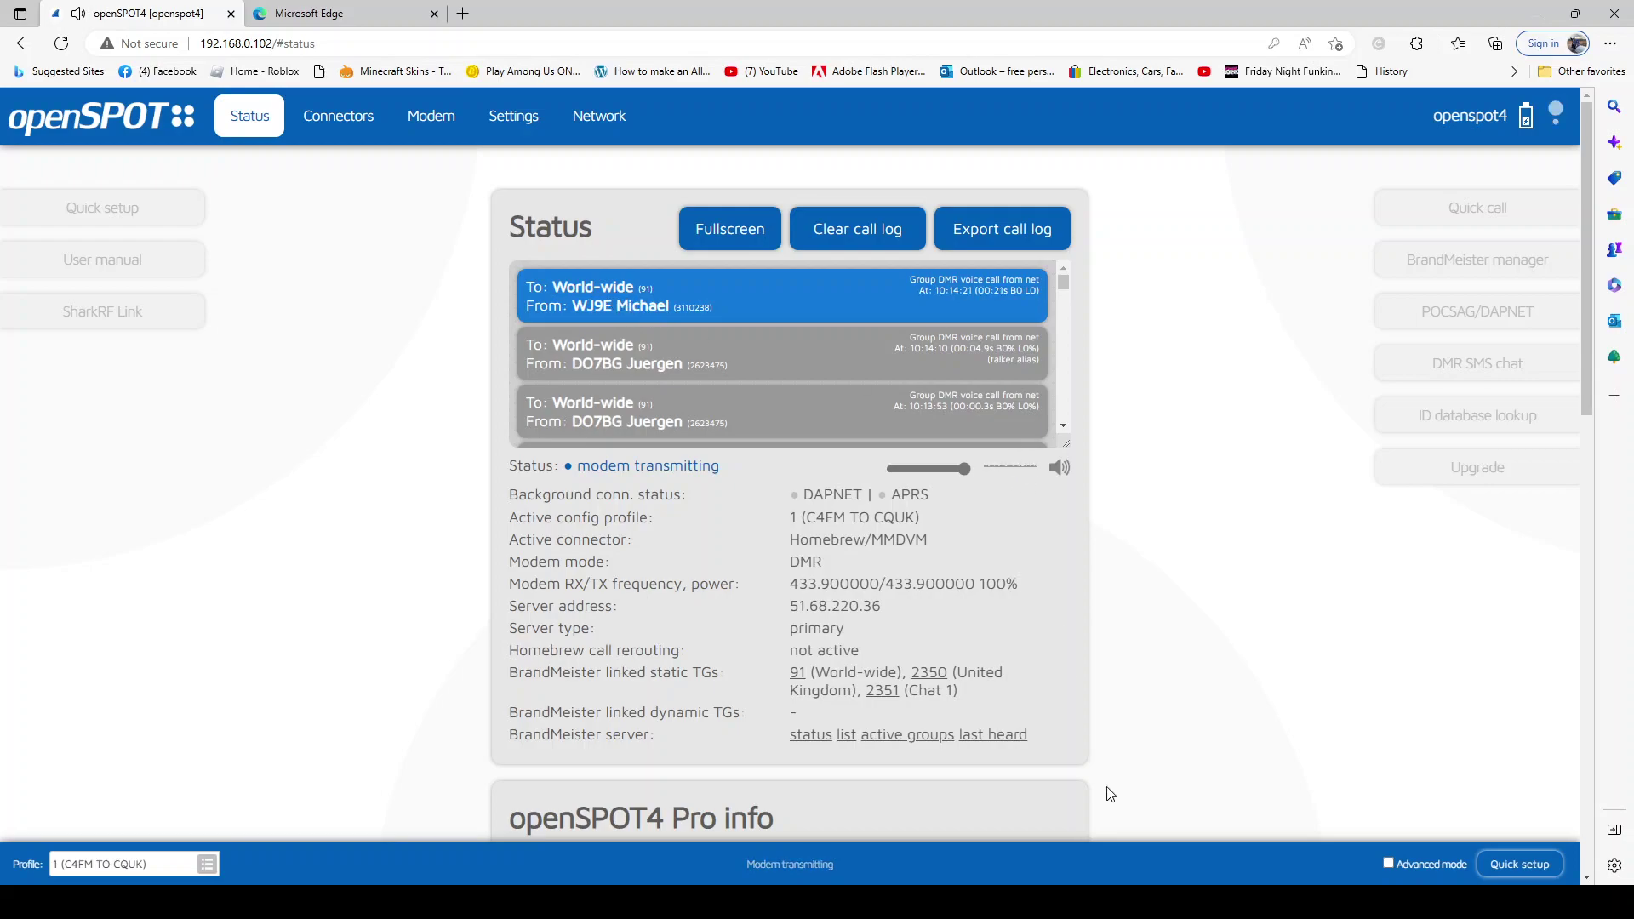
Connect via DMR quick setup to BrandMeister United Kingdom/2341 with talkgroup 91 World-wide linked
{"action": "left_click", "coordinate": [1521, 864]}
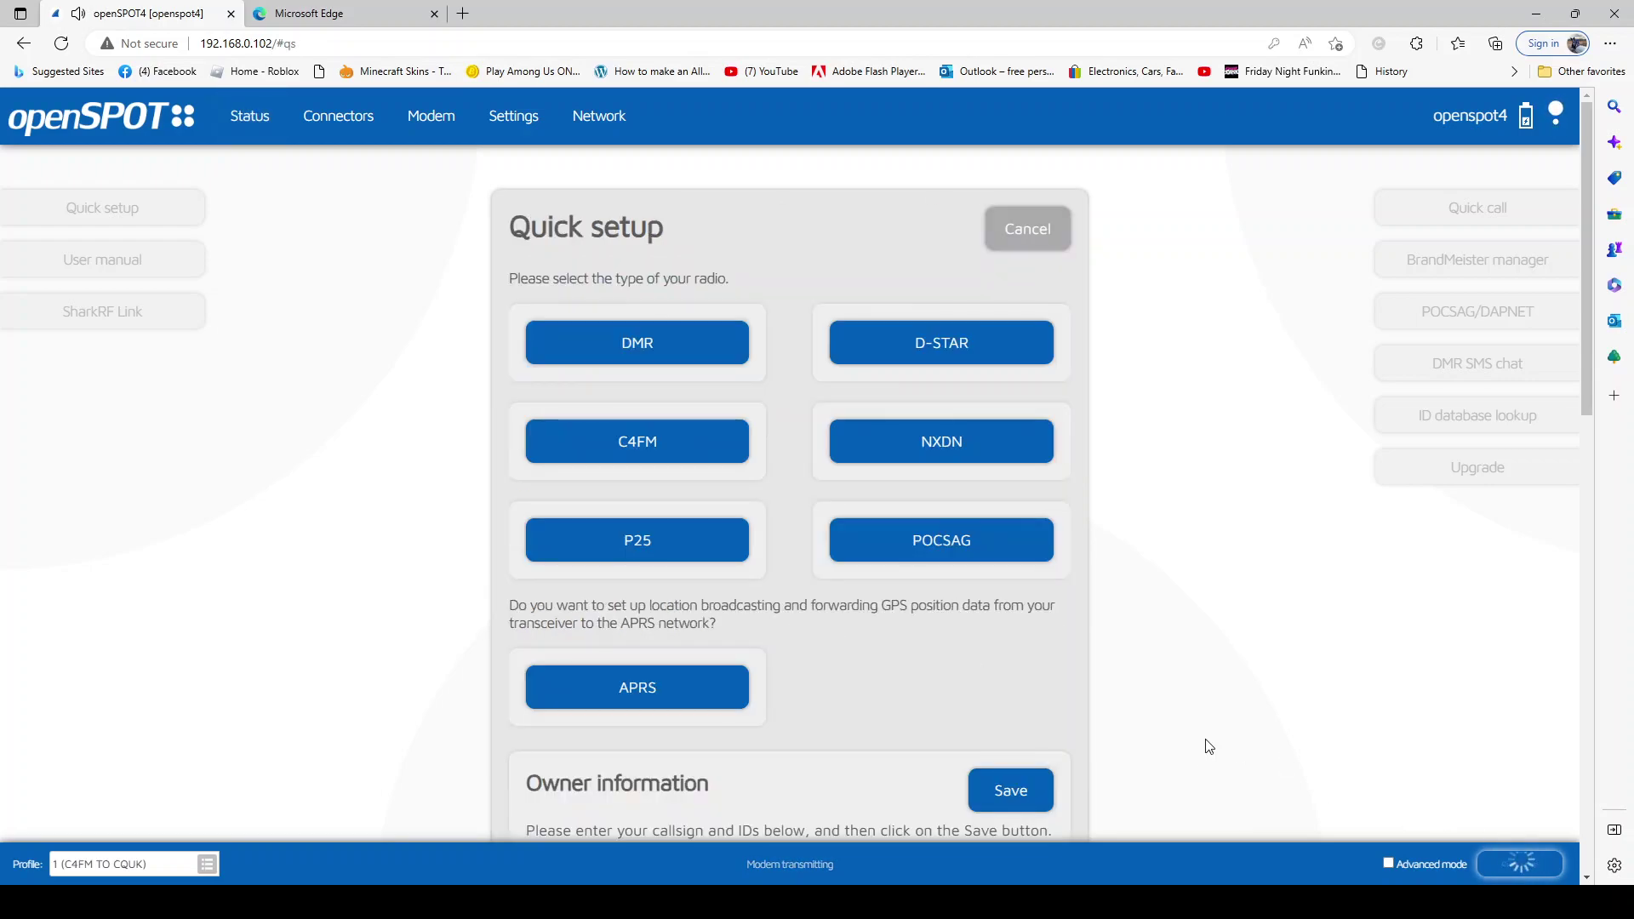
{"action": "left_click", "coordinate": [700, 470]}
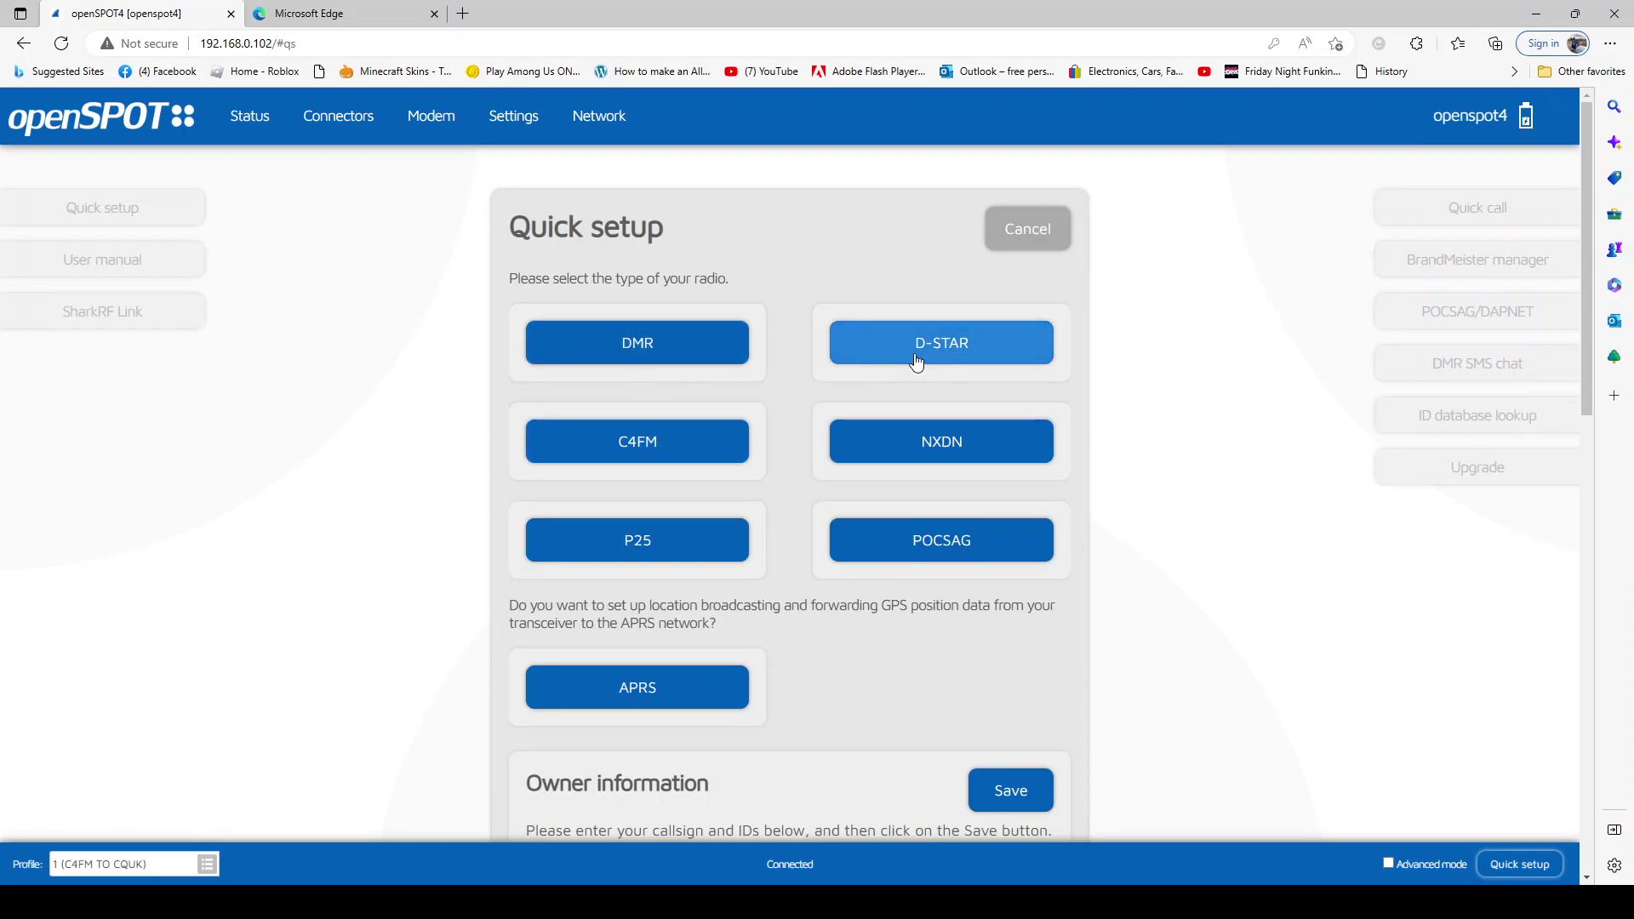
{"action": "left_click", "coordinate": [638, 350]}
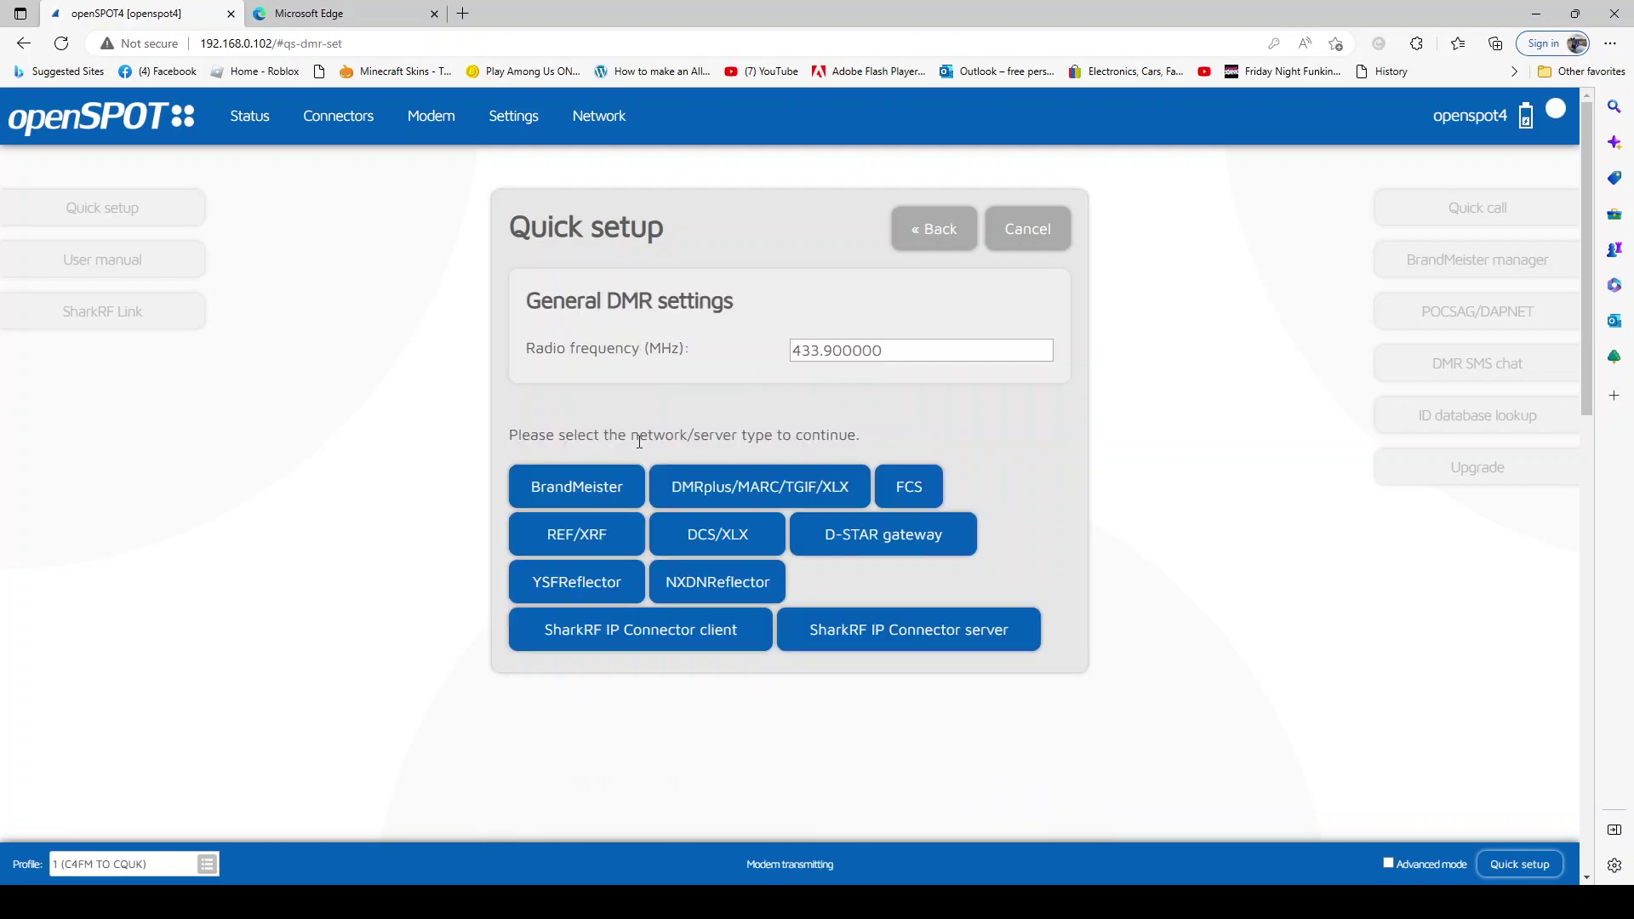
{"action": "left_click", "coordinate": [584, 489]}
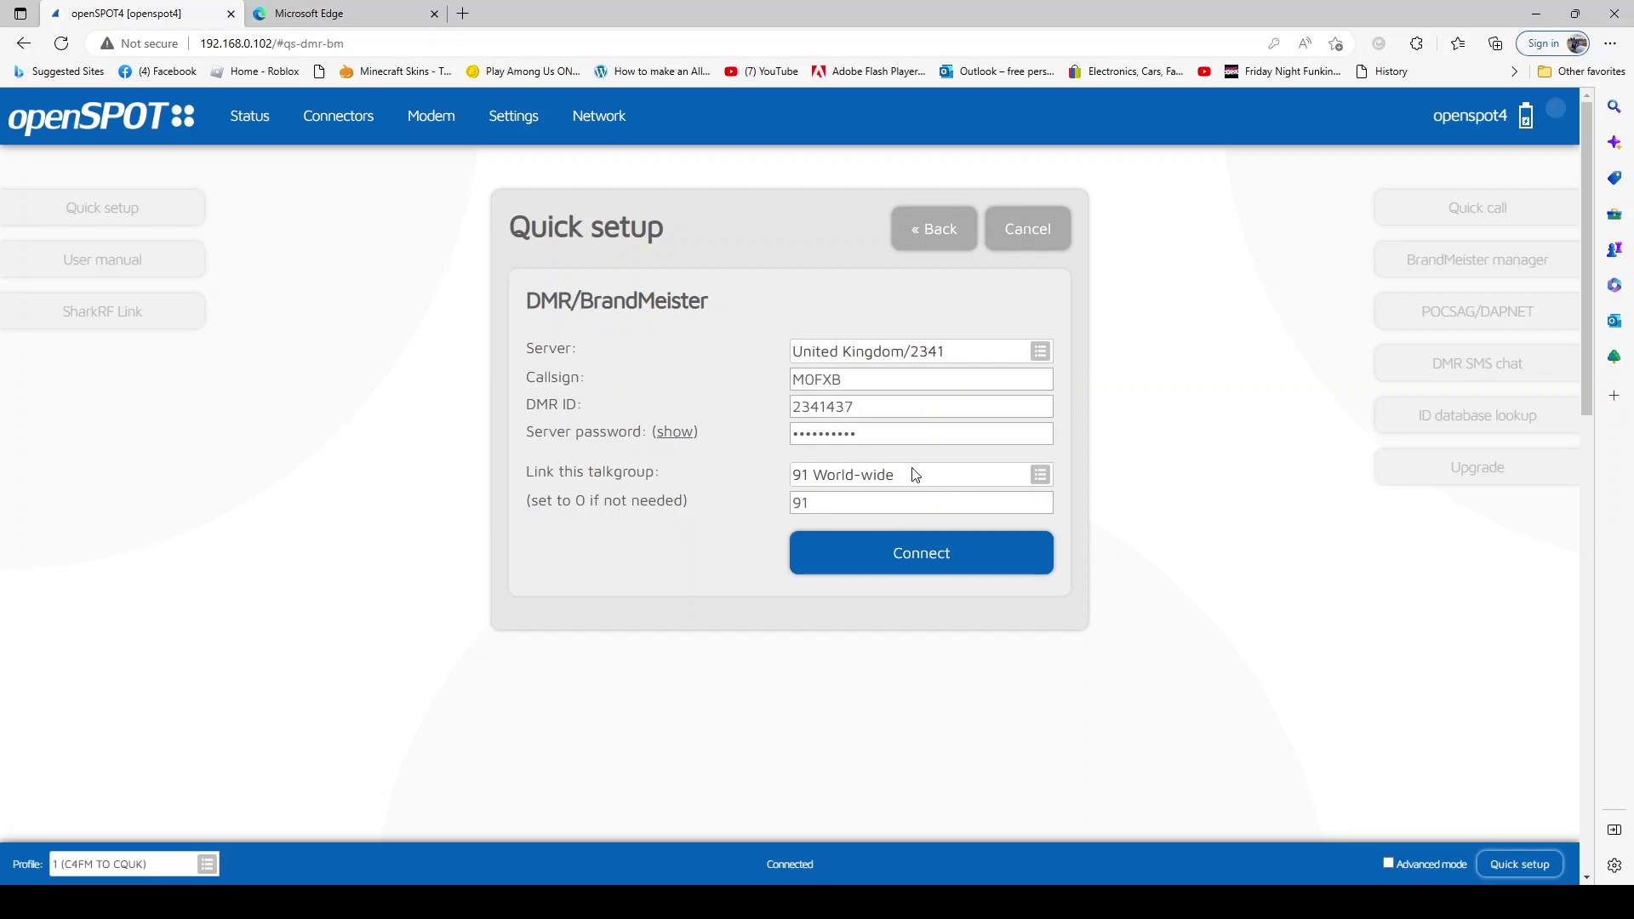
{"action": "left_click", "coordinate": [944, 554]}
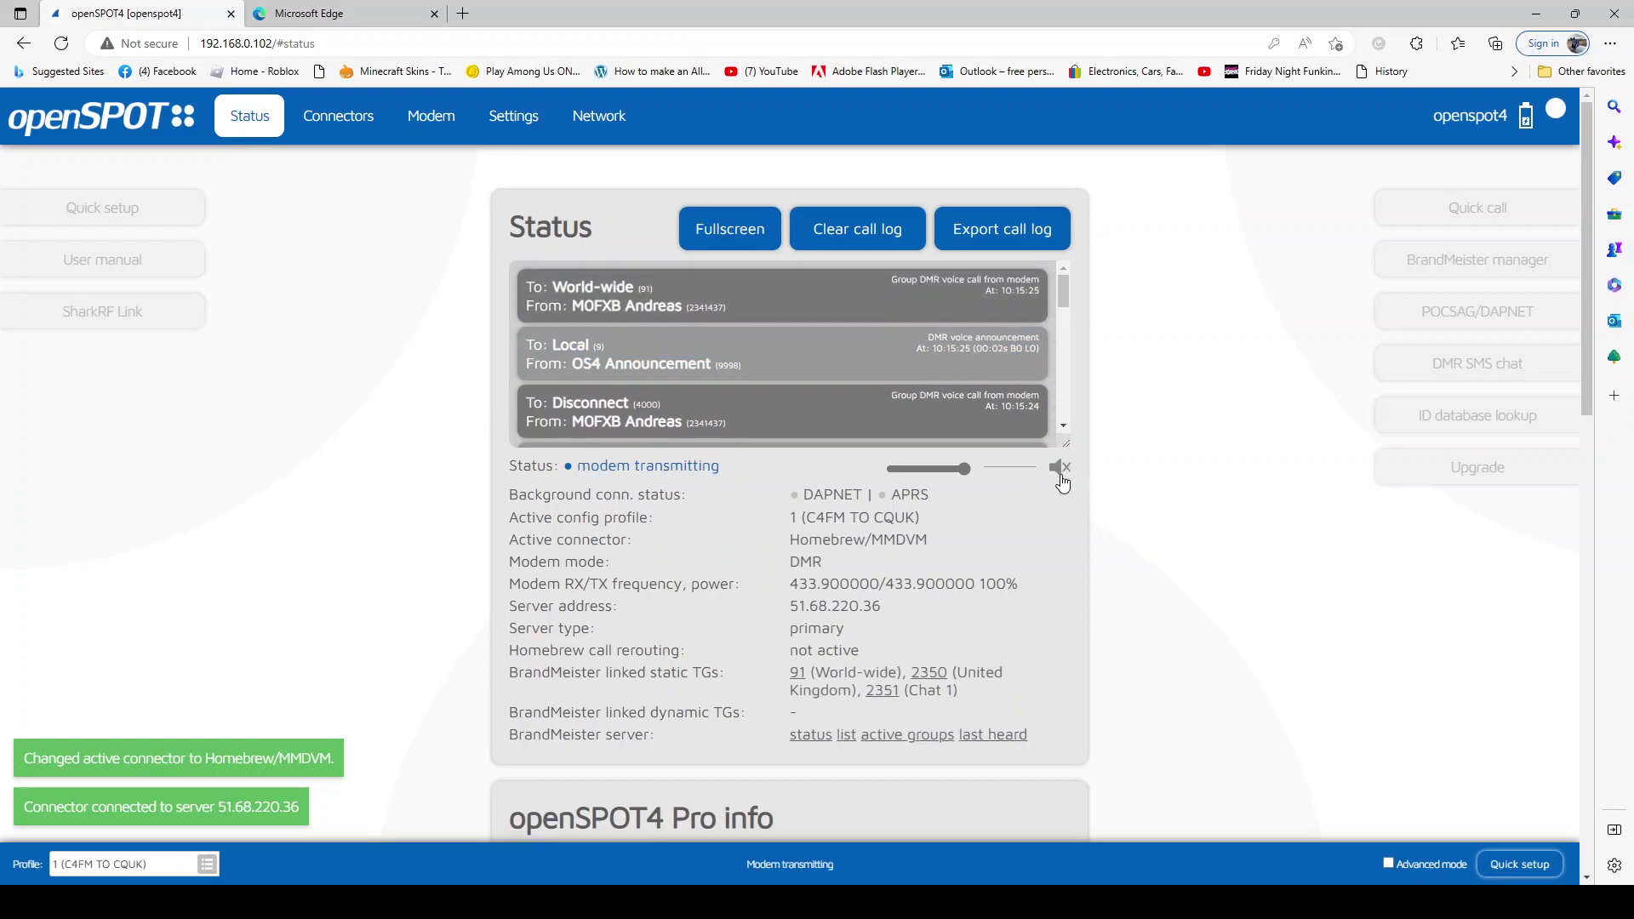
{"action": "left_click", "coordinate": [1064, 471]}
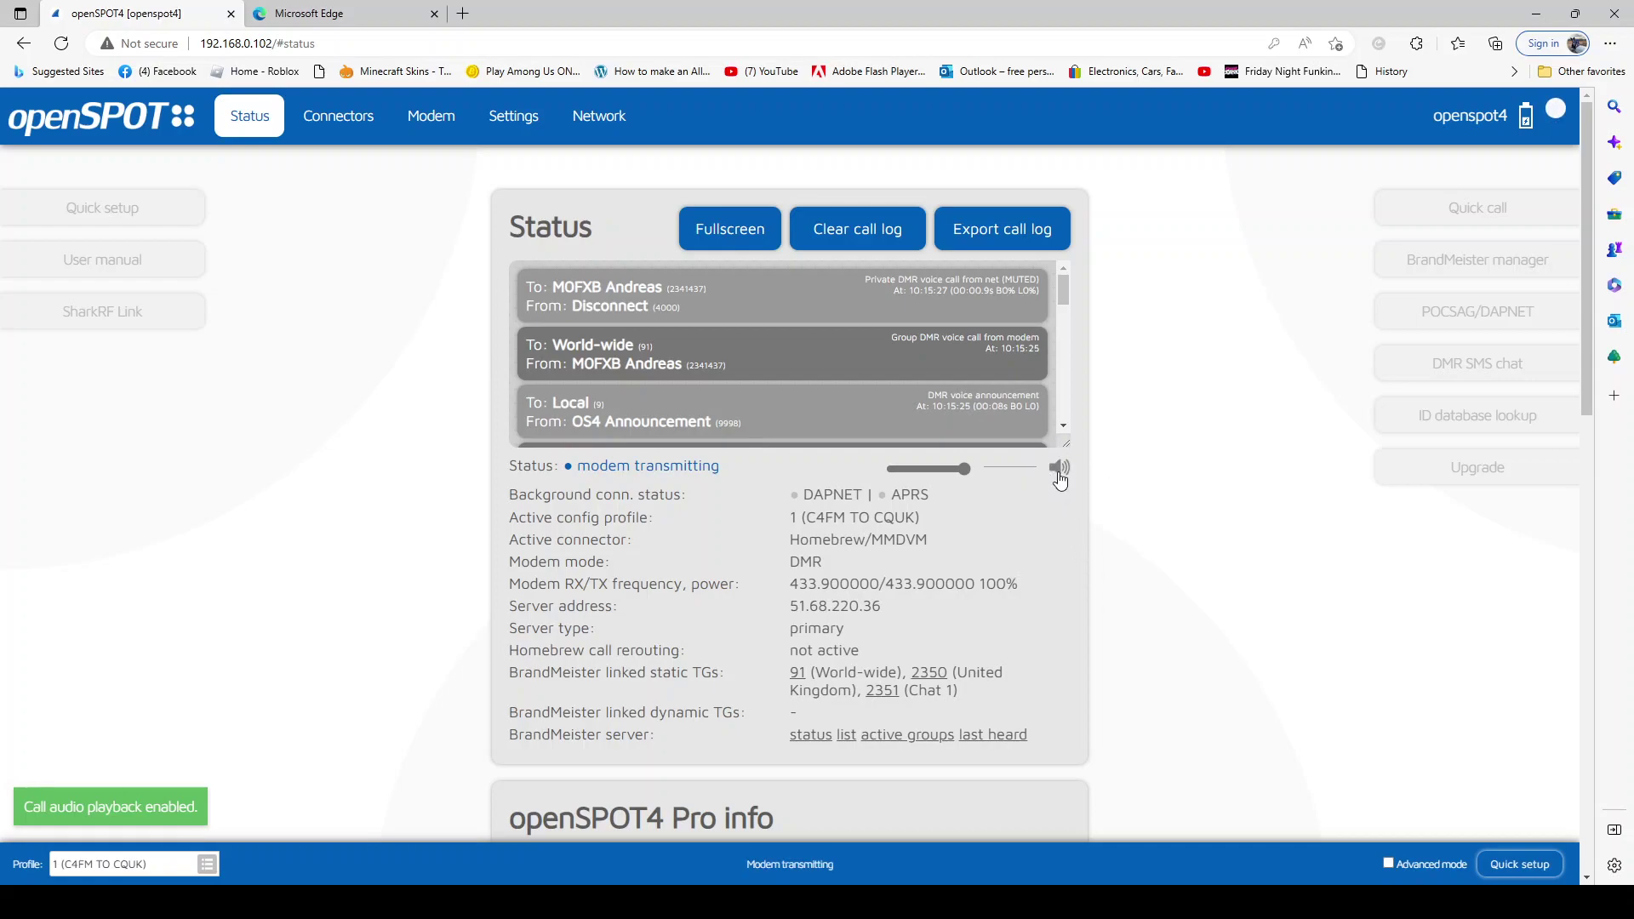
{"action": "left_click", "coordinate": [1060, 471]}
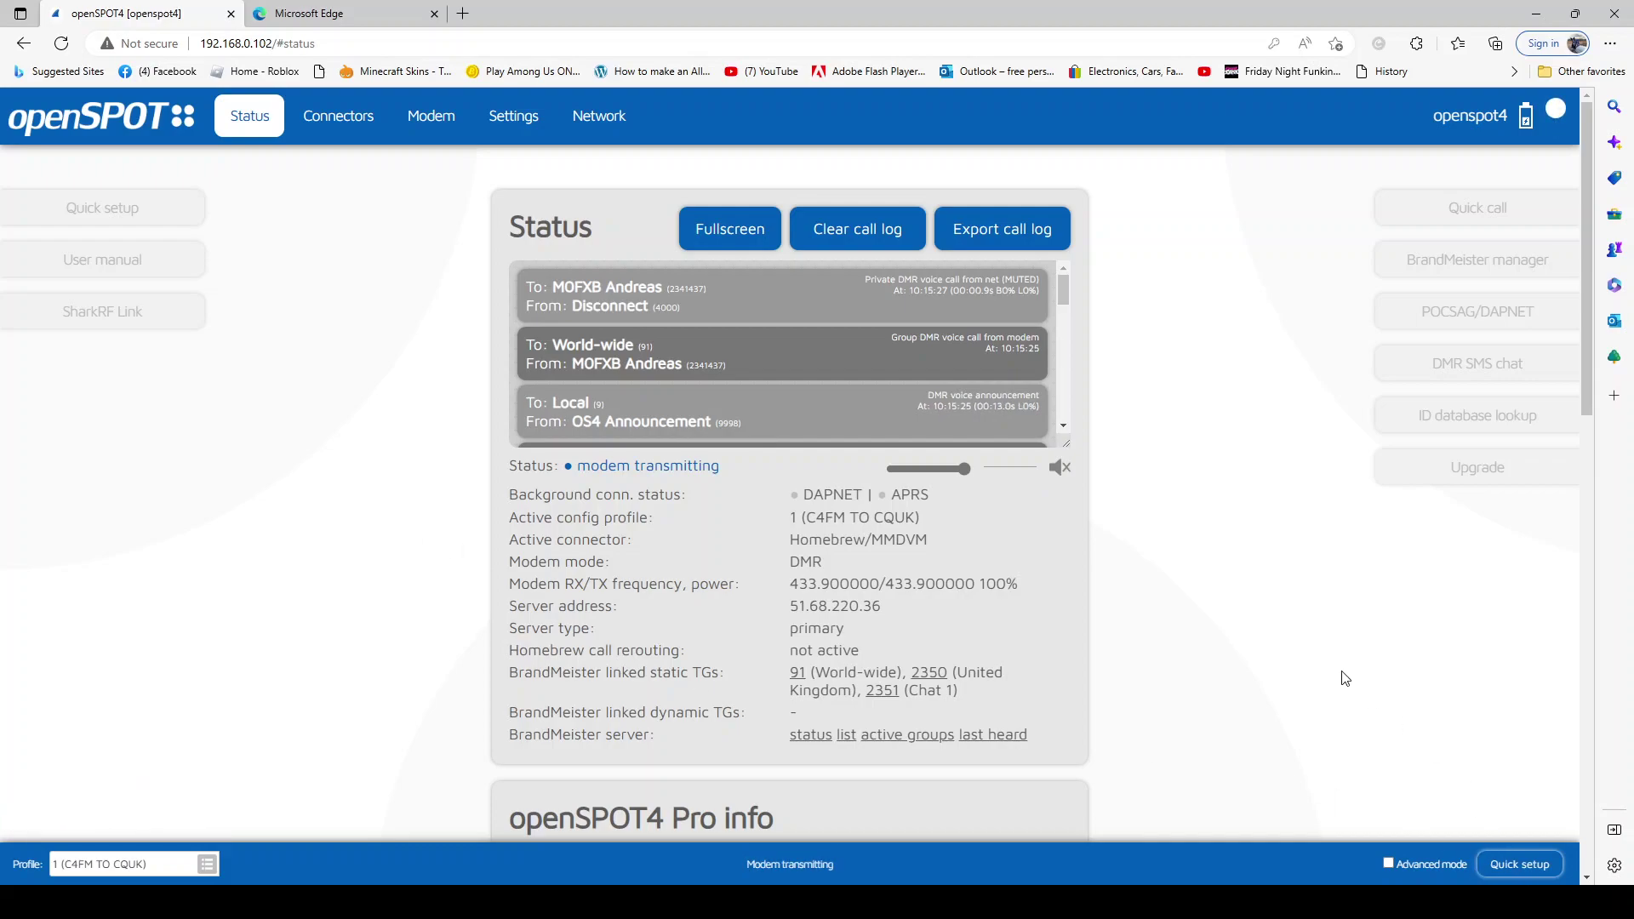
Connect DMR quick setup through REF/XRF to reflector REF030, module C
{"action": "left_click", "coordinate": [1531, 863]}
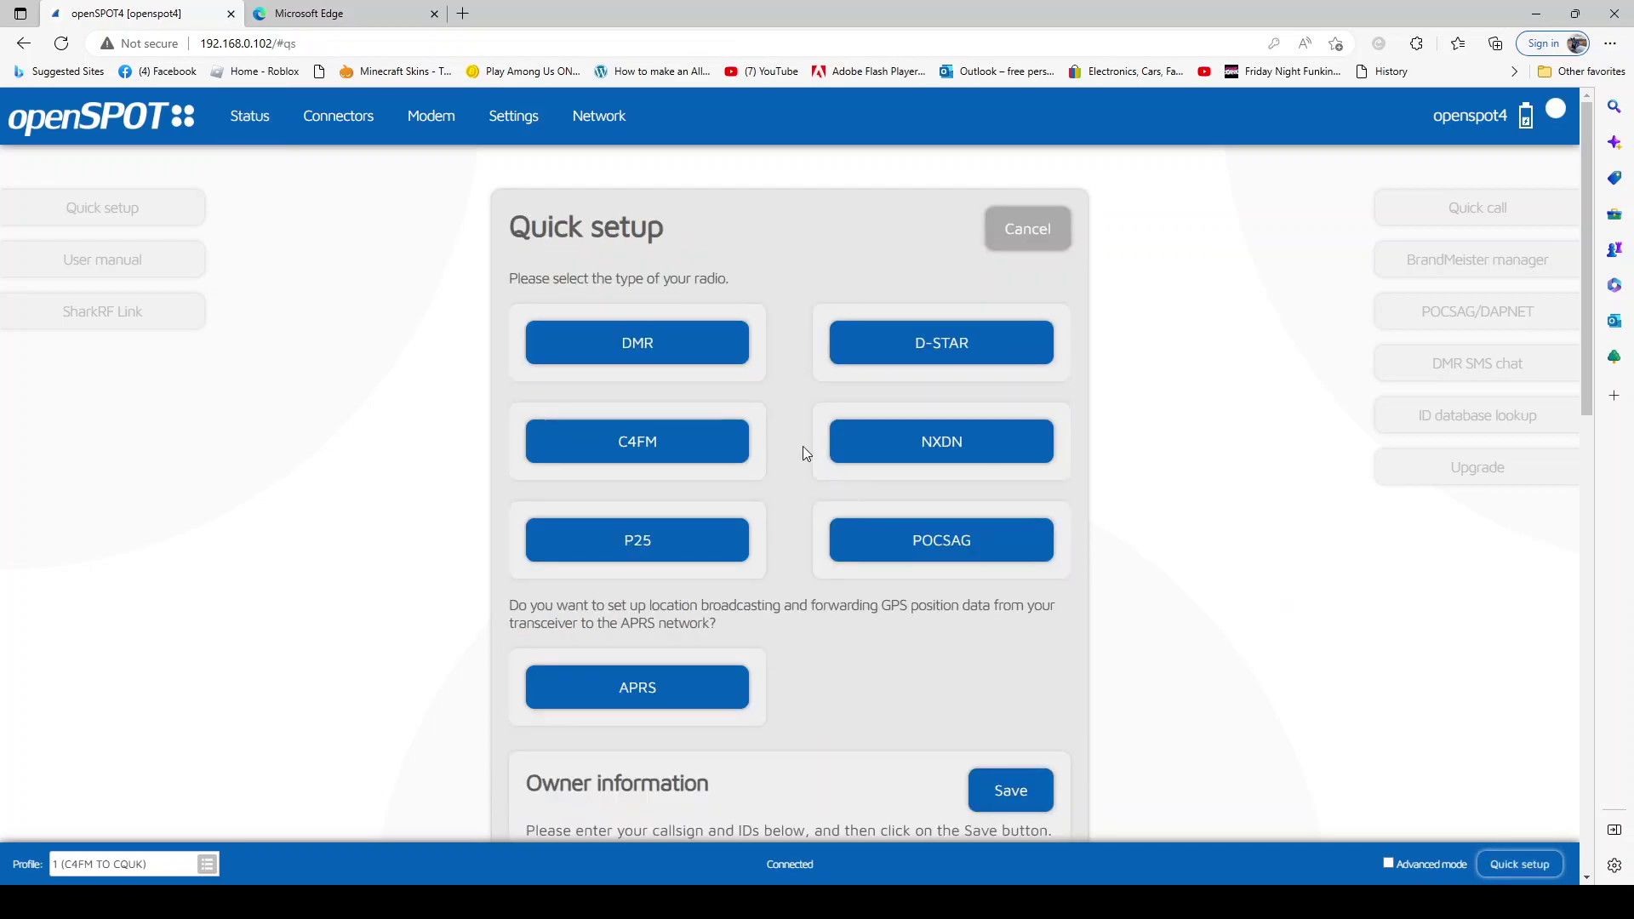
{"action": "left_click", "coordinate": [645, 343]}
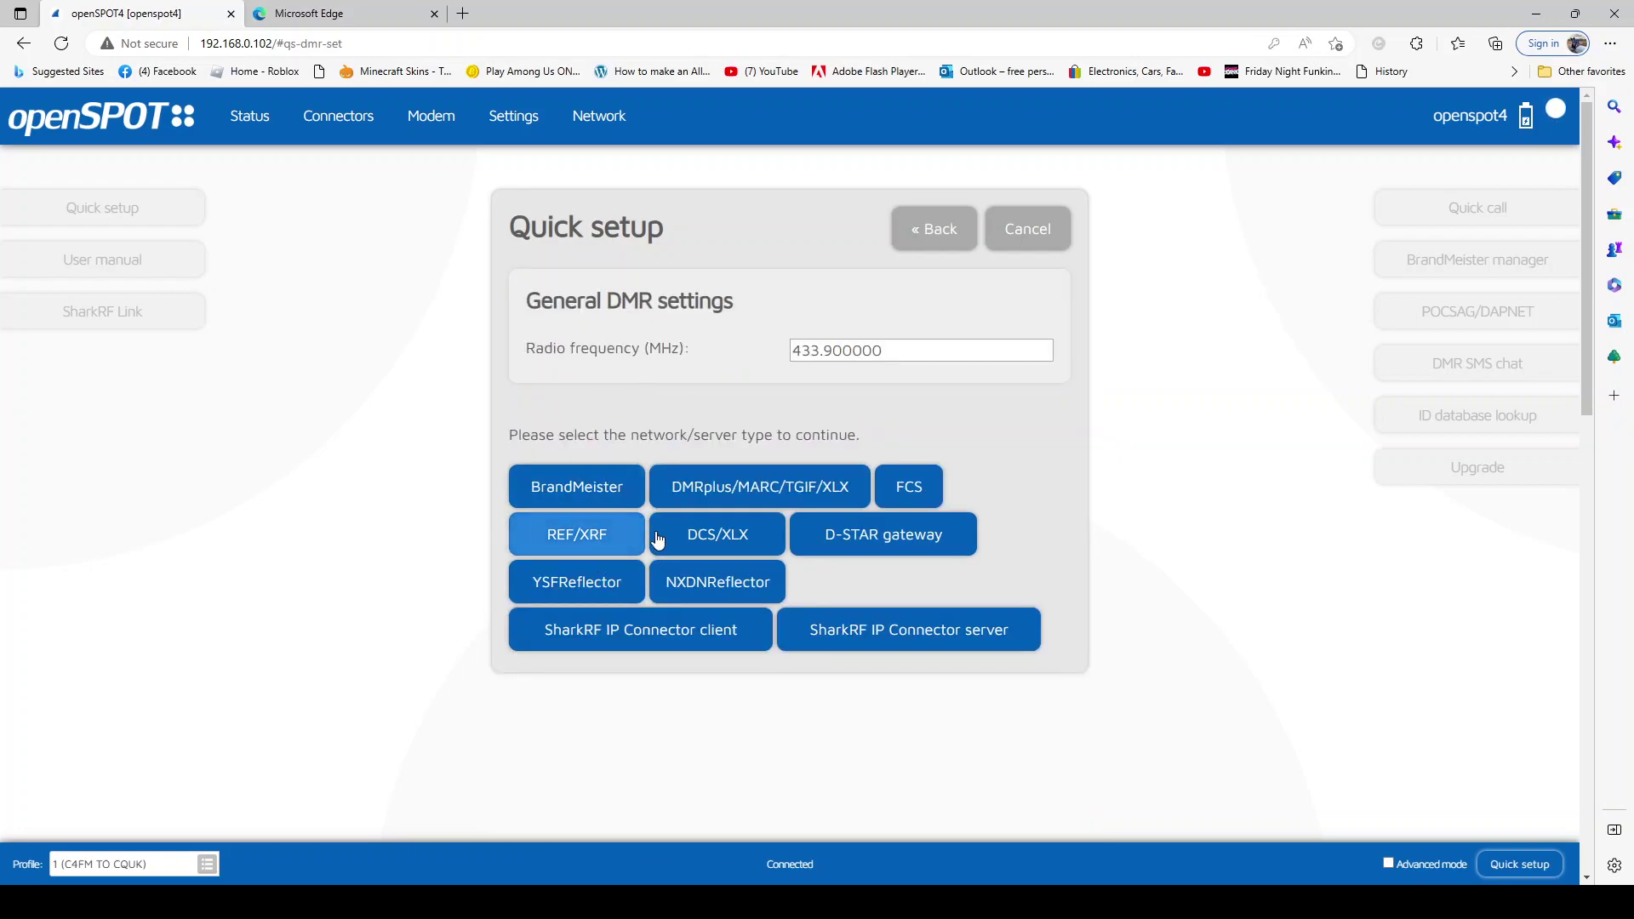
{"action": "left_click", "coordinate": [583, 540]}
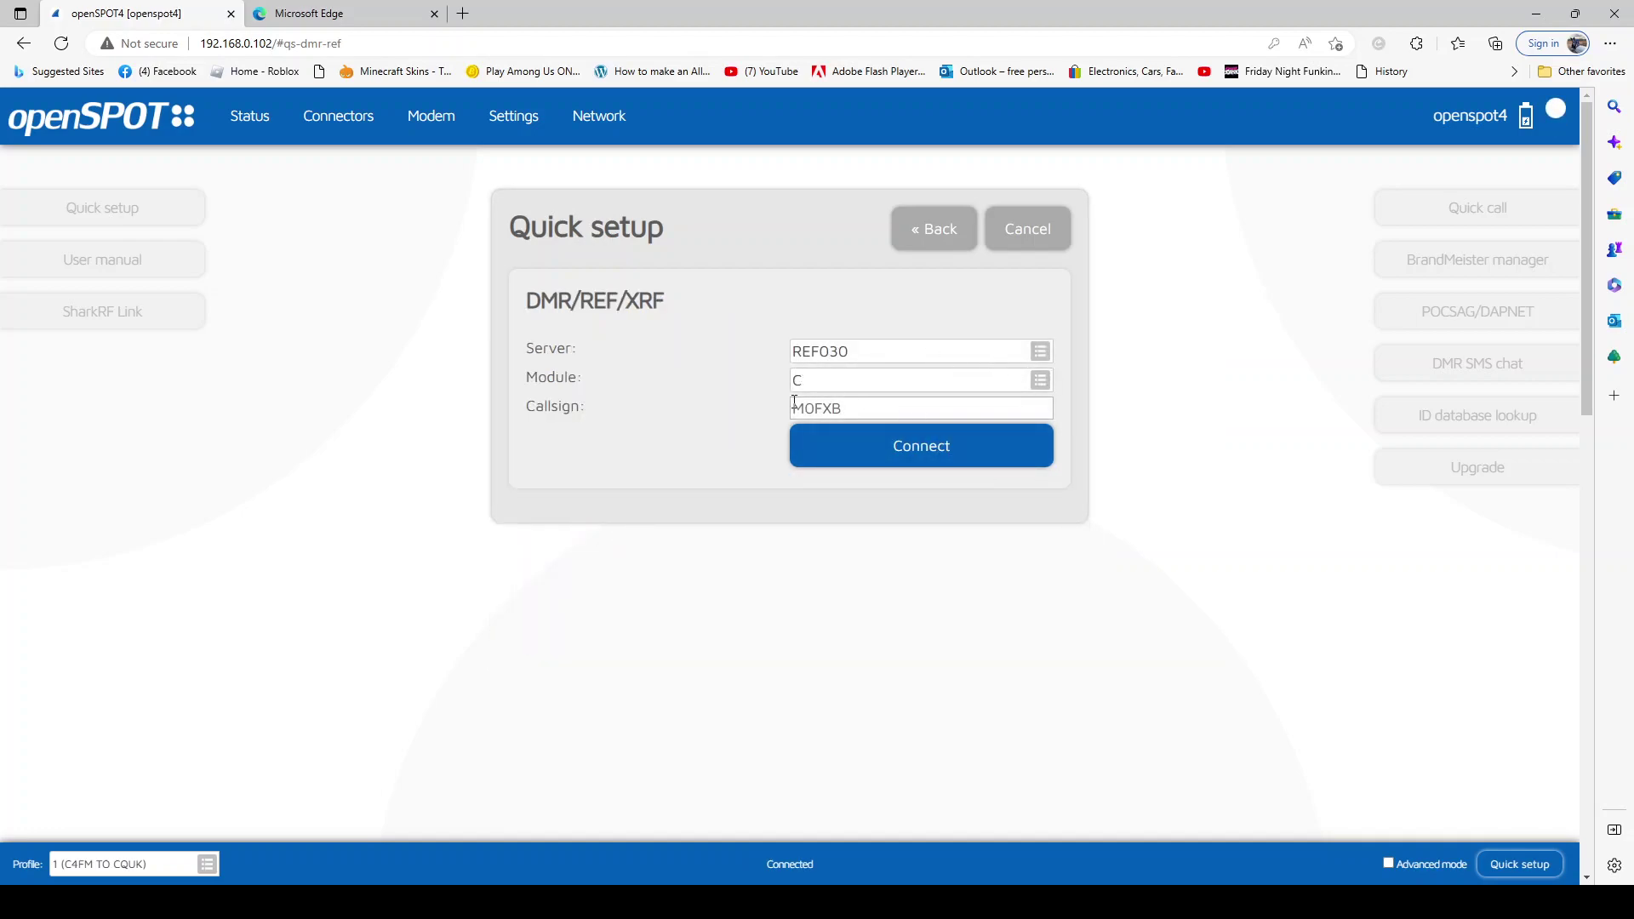
{"action": "left_click", "coordinate": [1039, 351]}
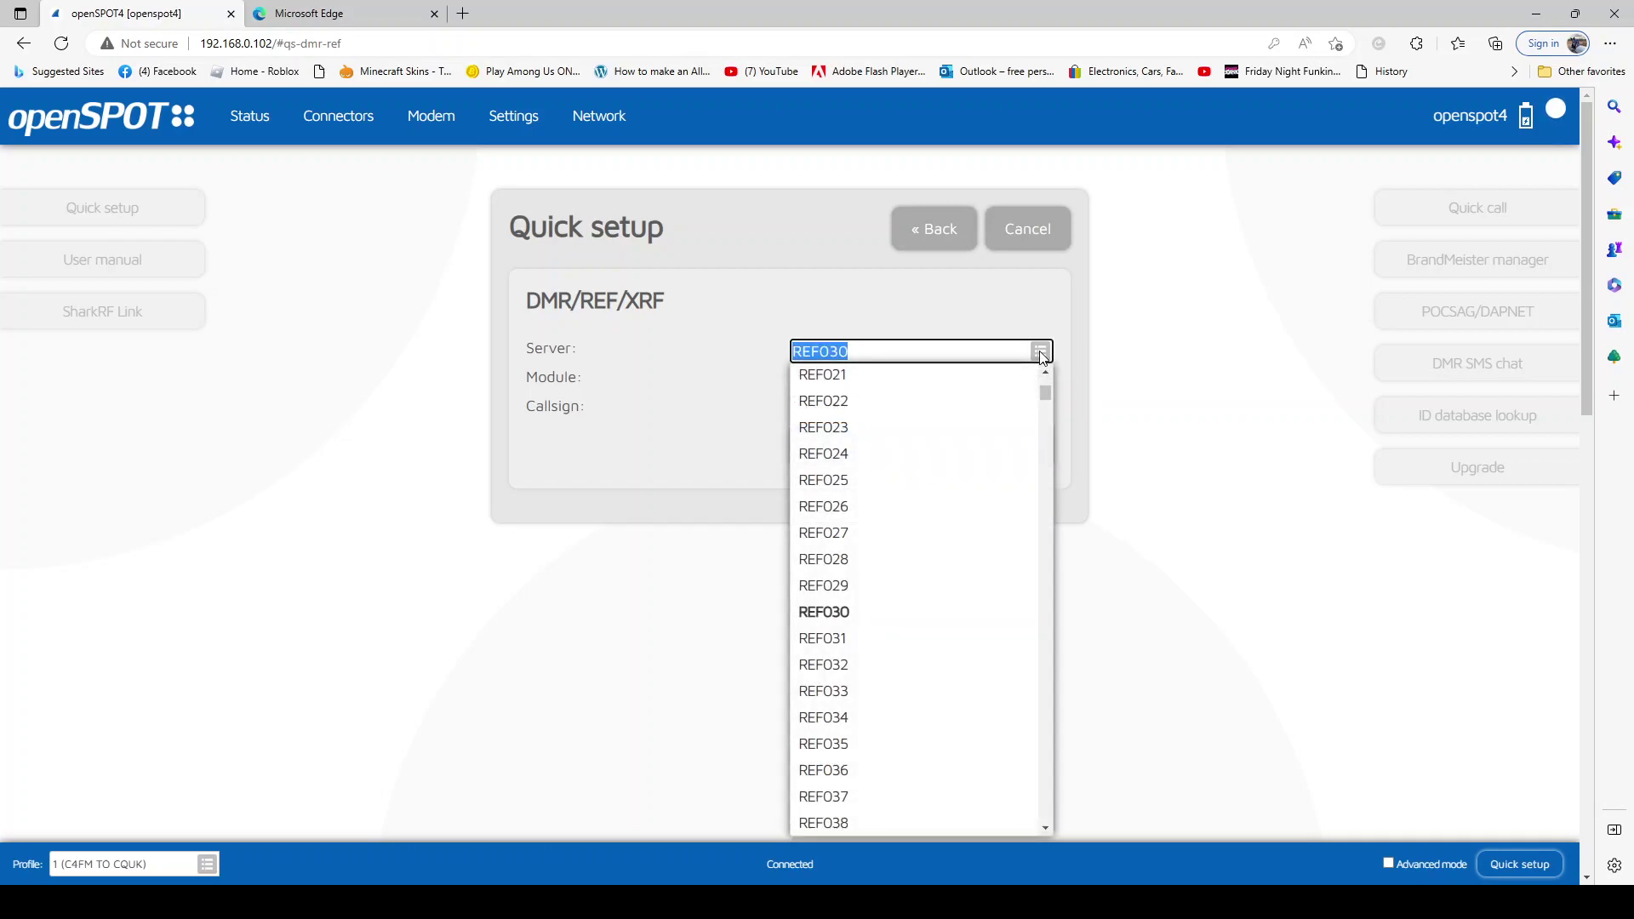
{"action": "left_click", "coordinate": [1042, 354]}
{"action": "left_click", "coordinate": [1049, 381]}
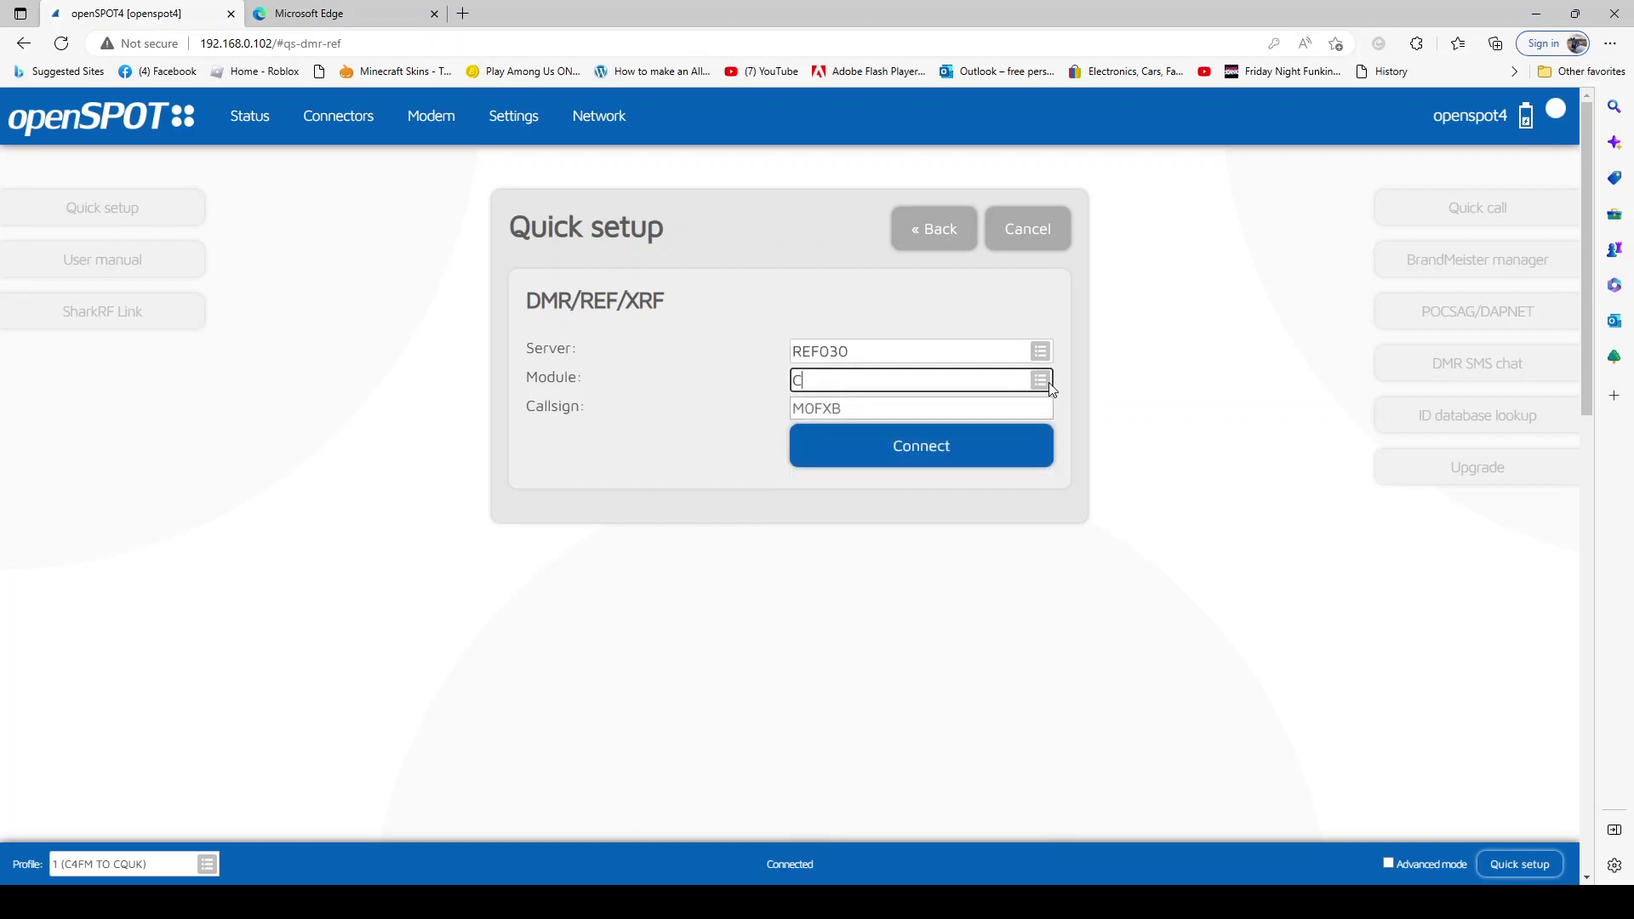
{"action": "left_click", "coordinate": [1049, 382]}
{"action": "left_click", "coordinate": [911, 454]}
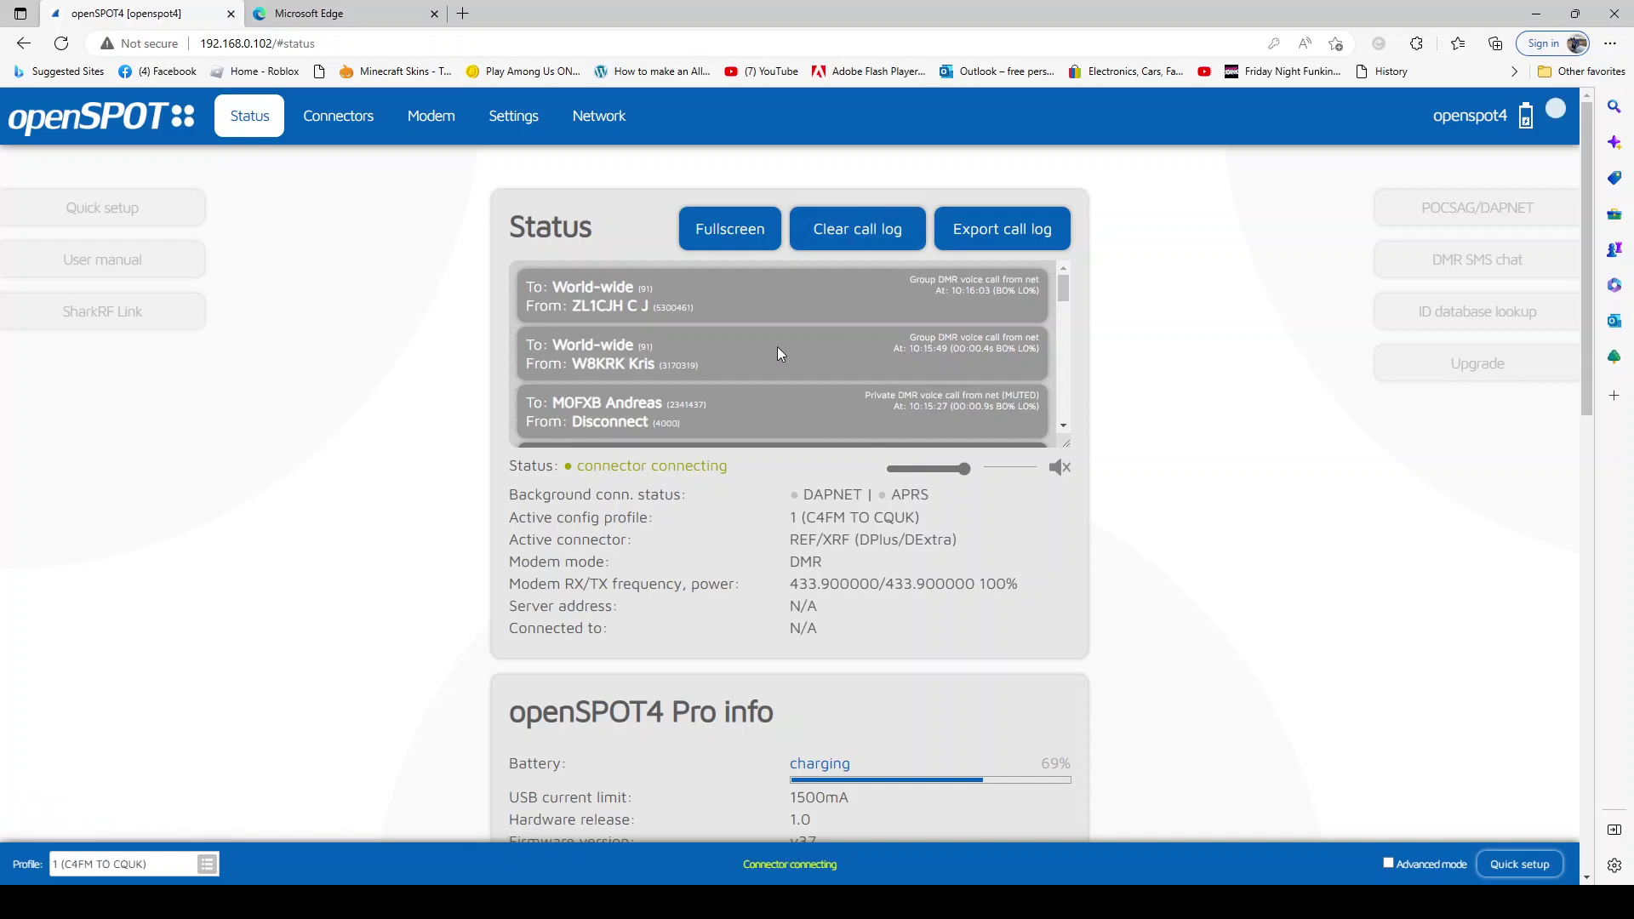
Scroll the reloaded Status page to review the transmitting modem and REF/XRF connector
{"action": "scroll", "coordinate": [842, 339], "scroll_direction": "down", "scroll_amount": 5}
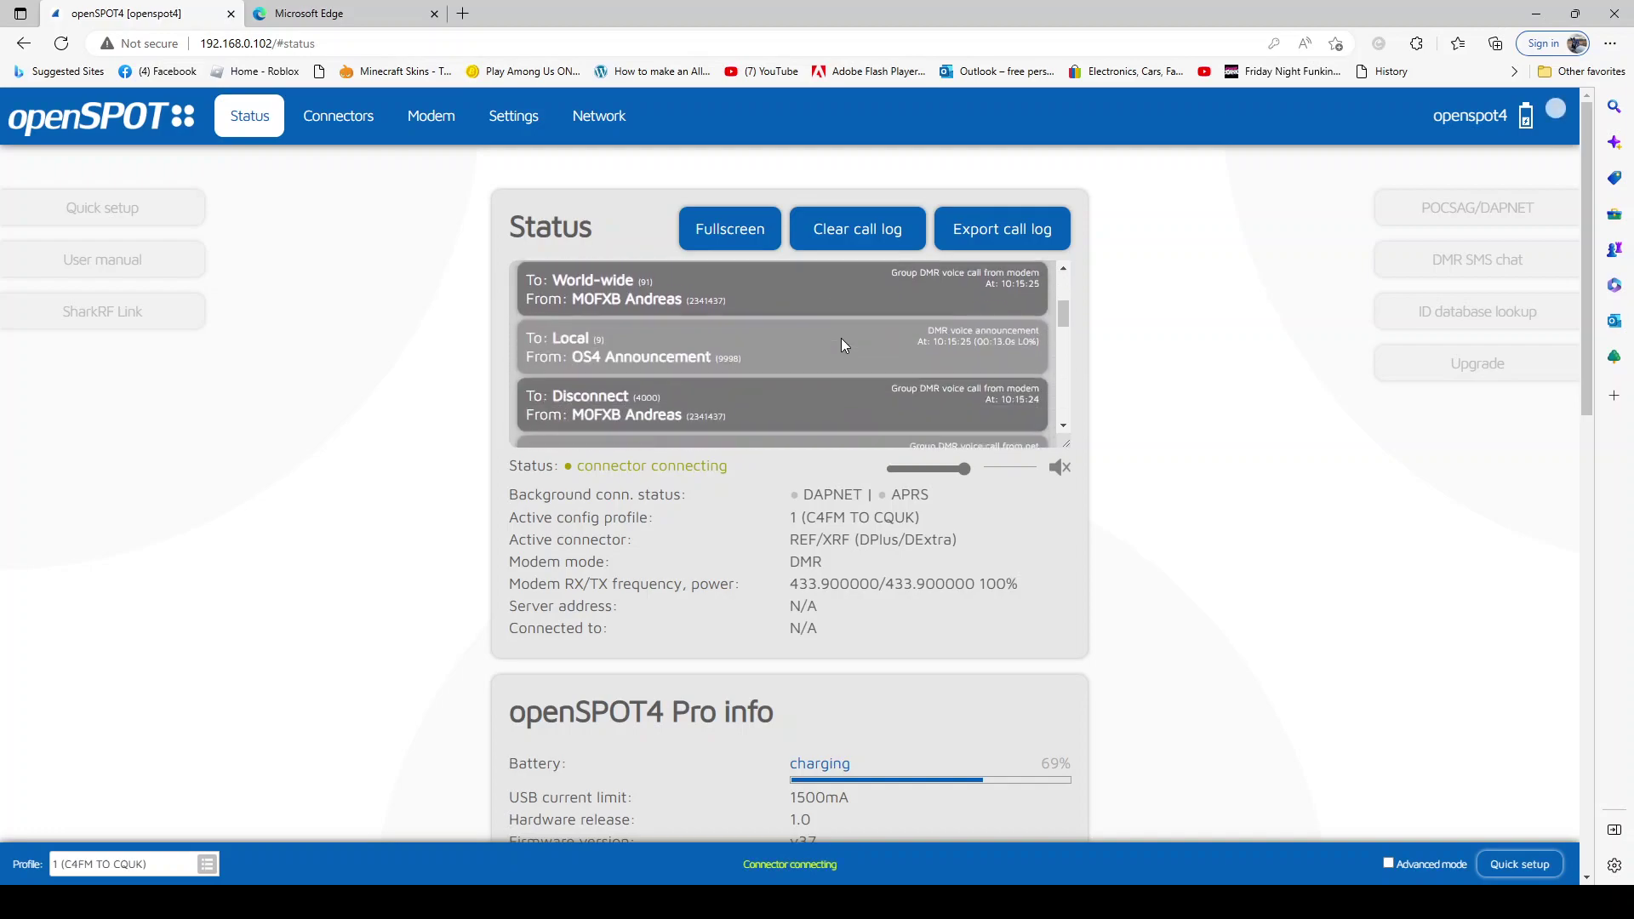
{"action": "scroll", "coordinate": [841, 342], "scroll_direction": "up", "scroll_amount": 5}
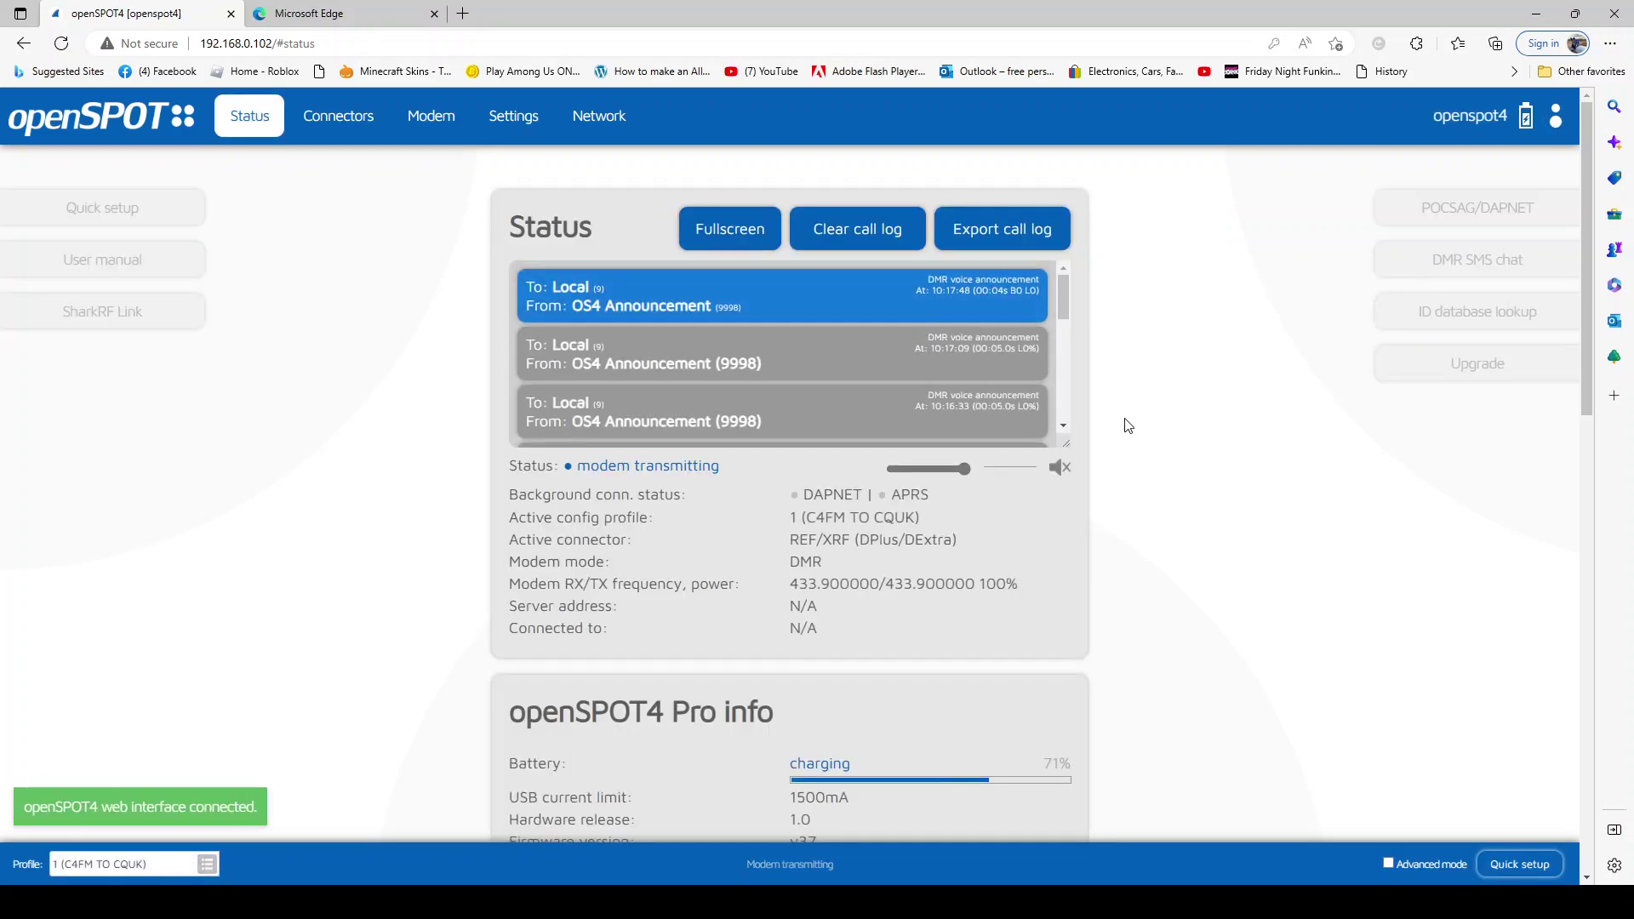
Run a firmware upgrade check and dismiss the Upgrade dialog back to the Status page
{"action": "left_click", "coordinate": [1424, 365]}
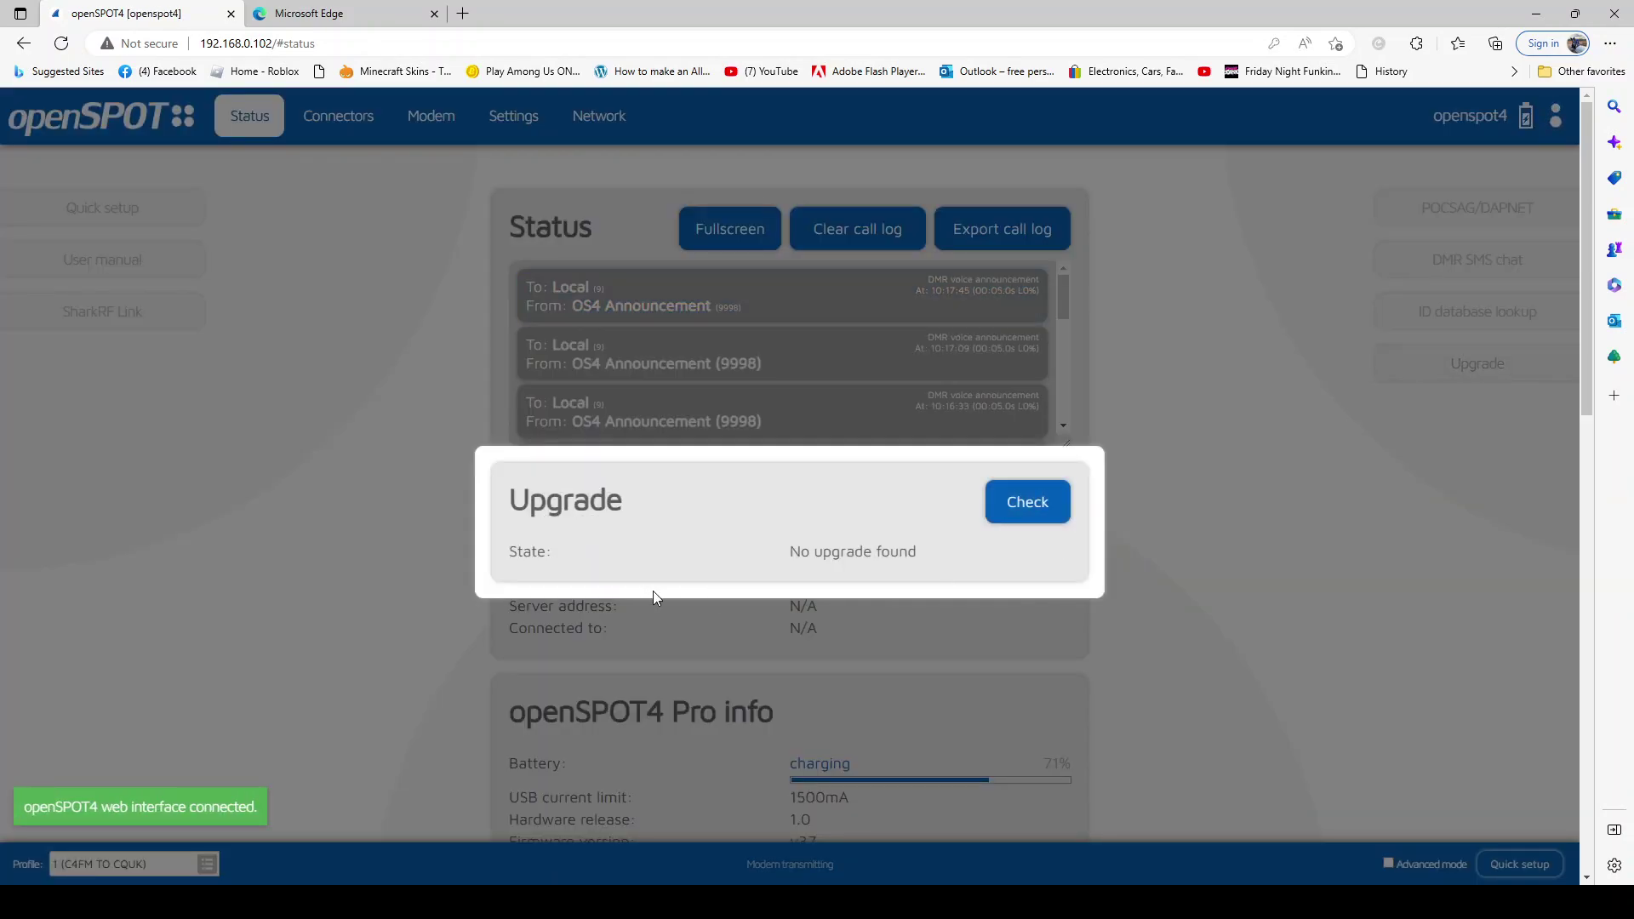
{"action": "left_click", "coordinate": [1250, 398]}
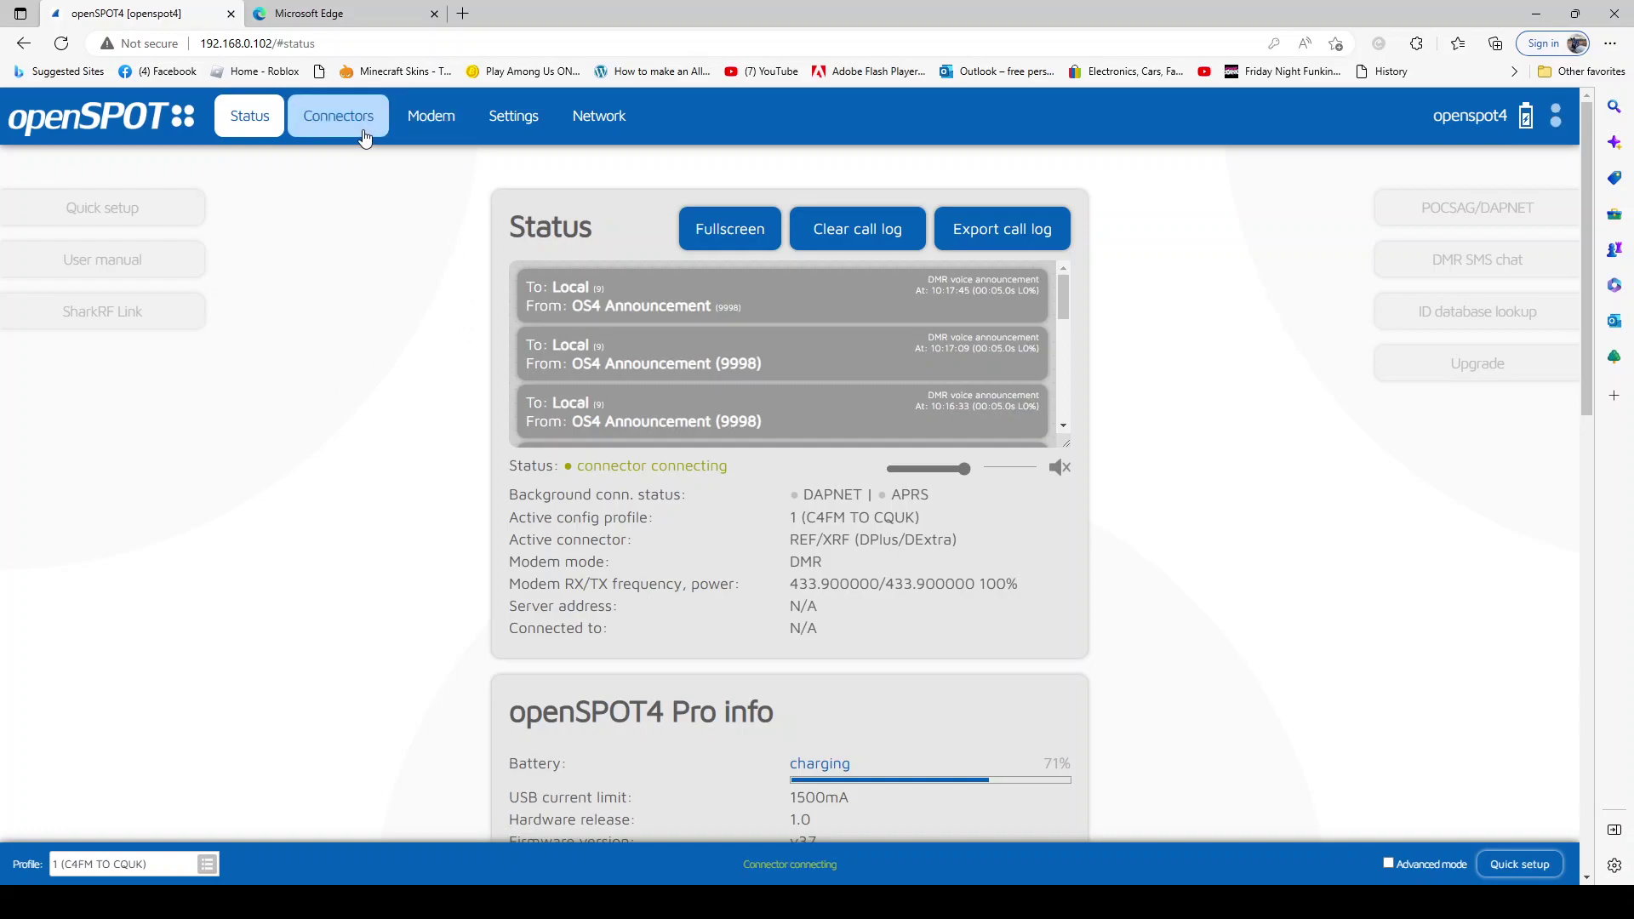
{"action": "left_click", "coordinate": [508, 115]}
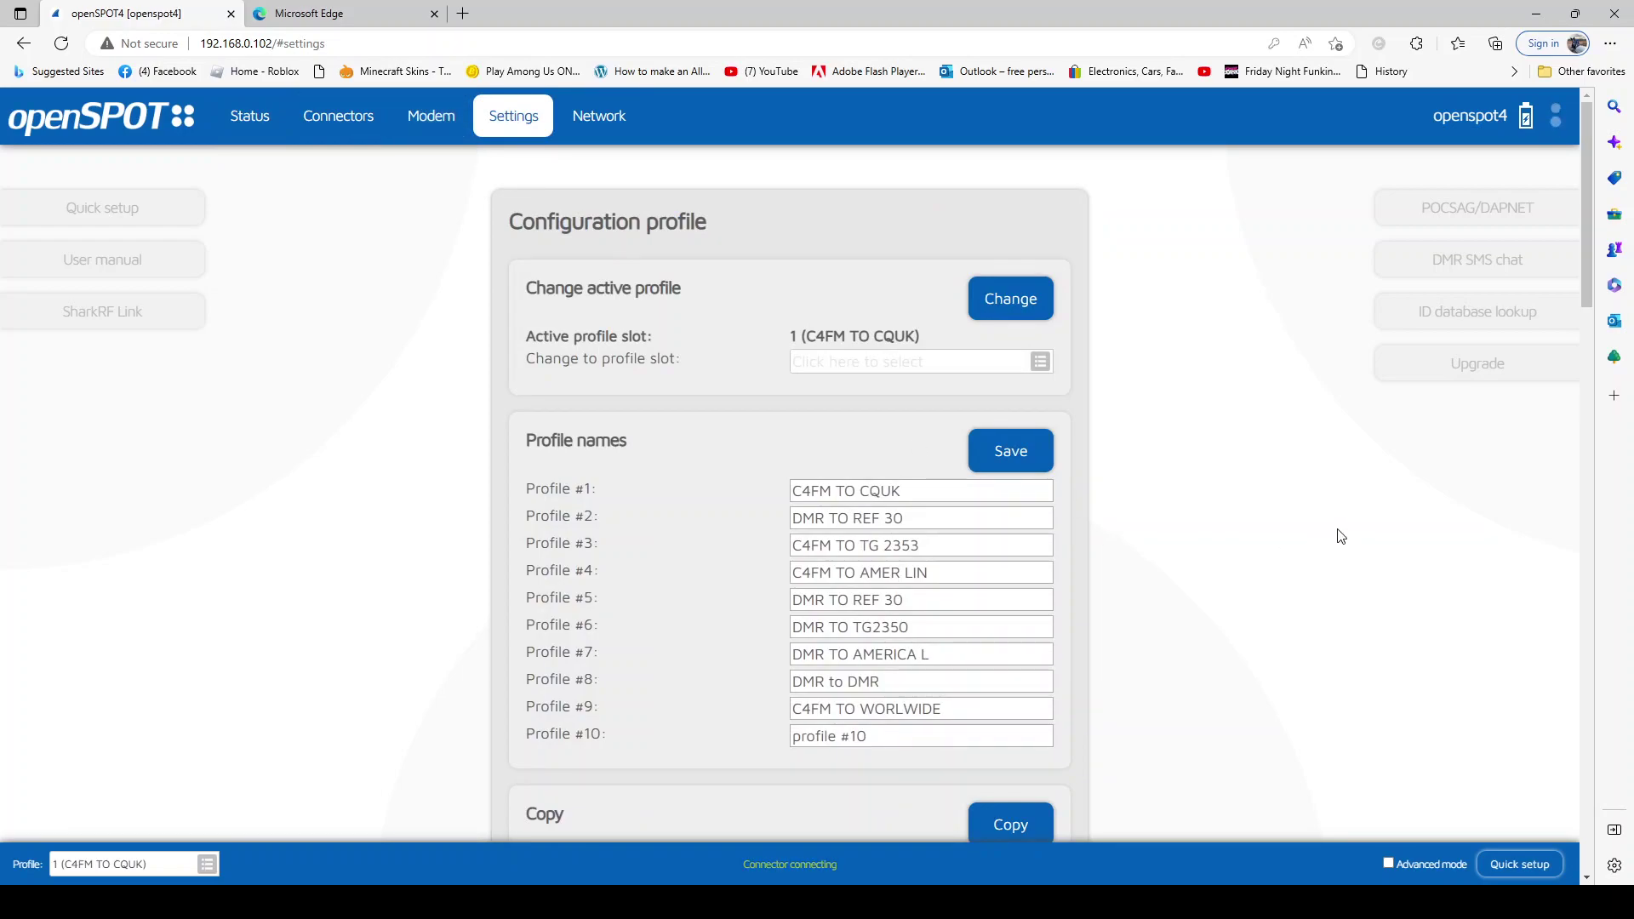
{"action": "scroll", "coordinate": [1311, 544], "scroll_direction": "down", "scroll_amount": 3}
{"action": "scroll", "coordinate": [1141, 489], "scroll_direction": "up", "scroll_amount": 3}
Connect via C4FM quick setup to YSFReflector server 00-CQ-UK-C4FM (22003)
{"action": "left_click", "coordinate": [1526, 866]}
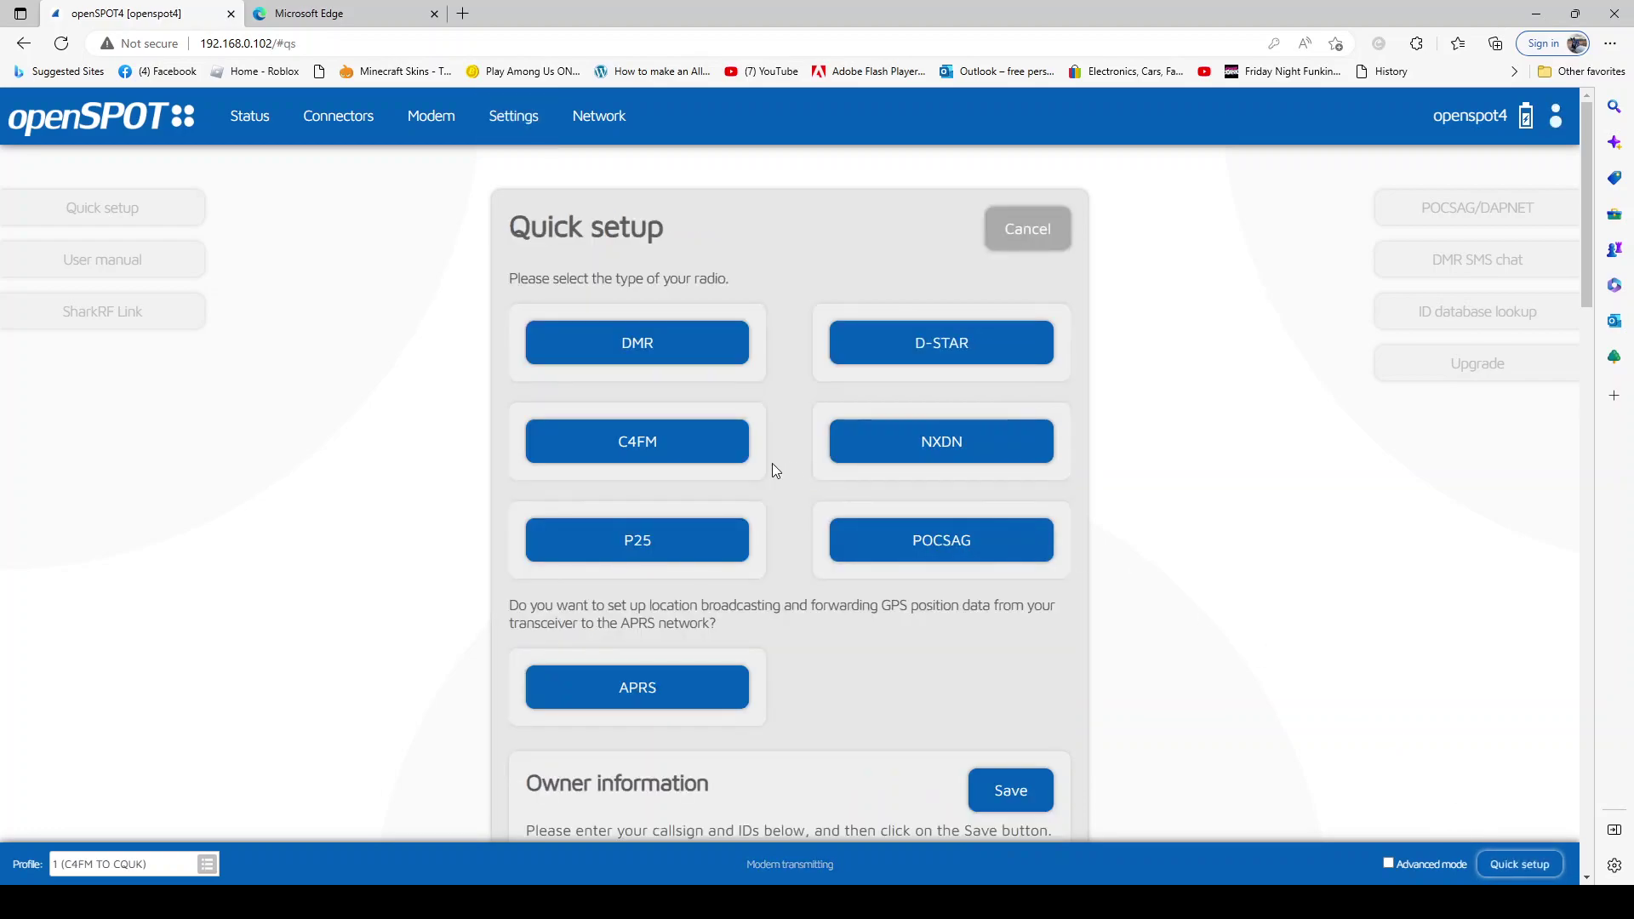
{"action": "left_click", "coordinate": [652, 448]}
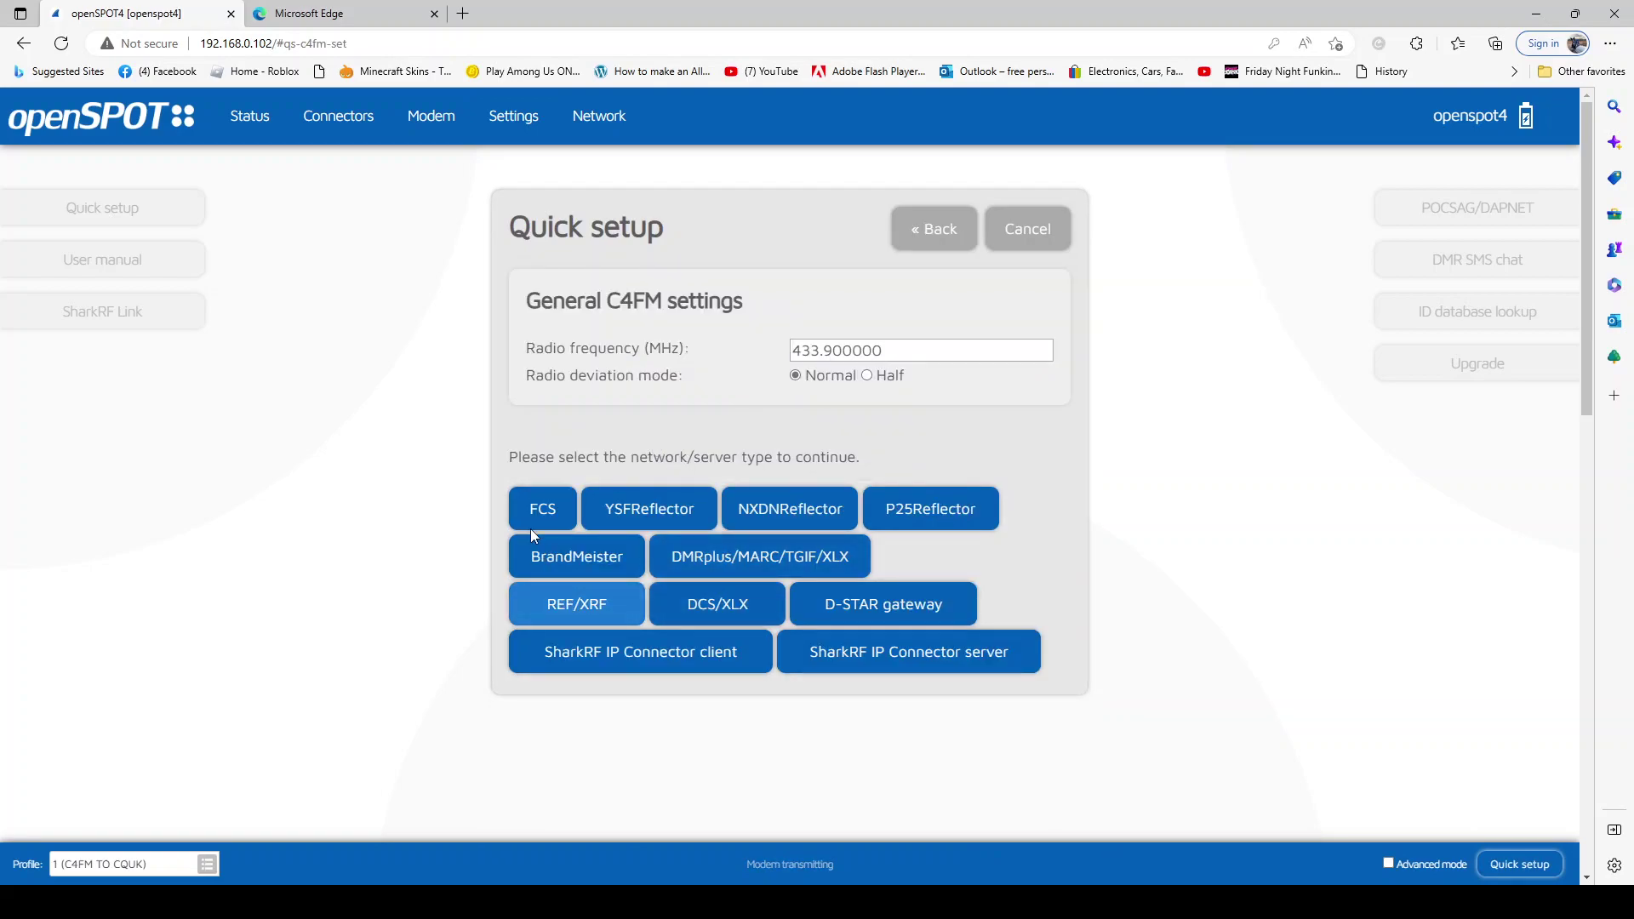
{"action": "left_click", "coordinate": [619, 512]}
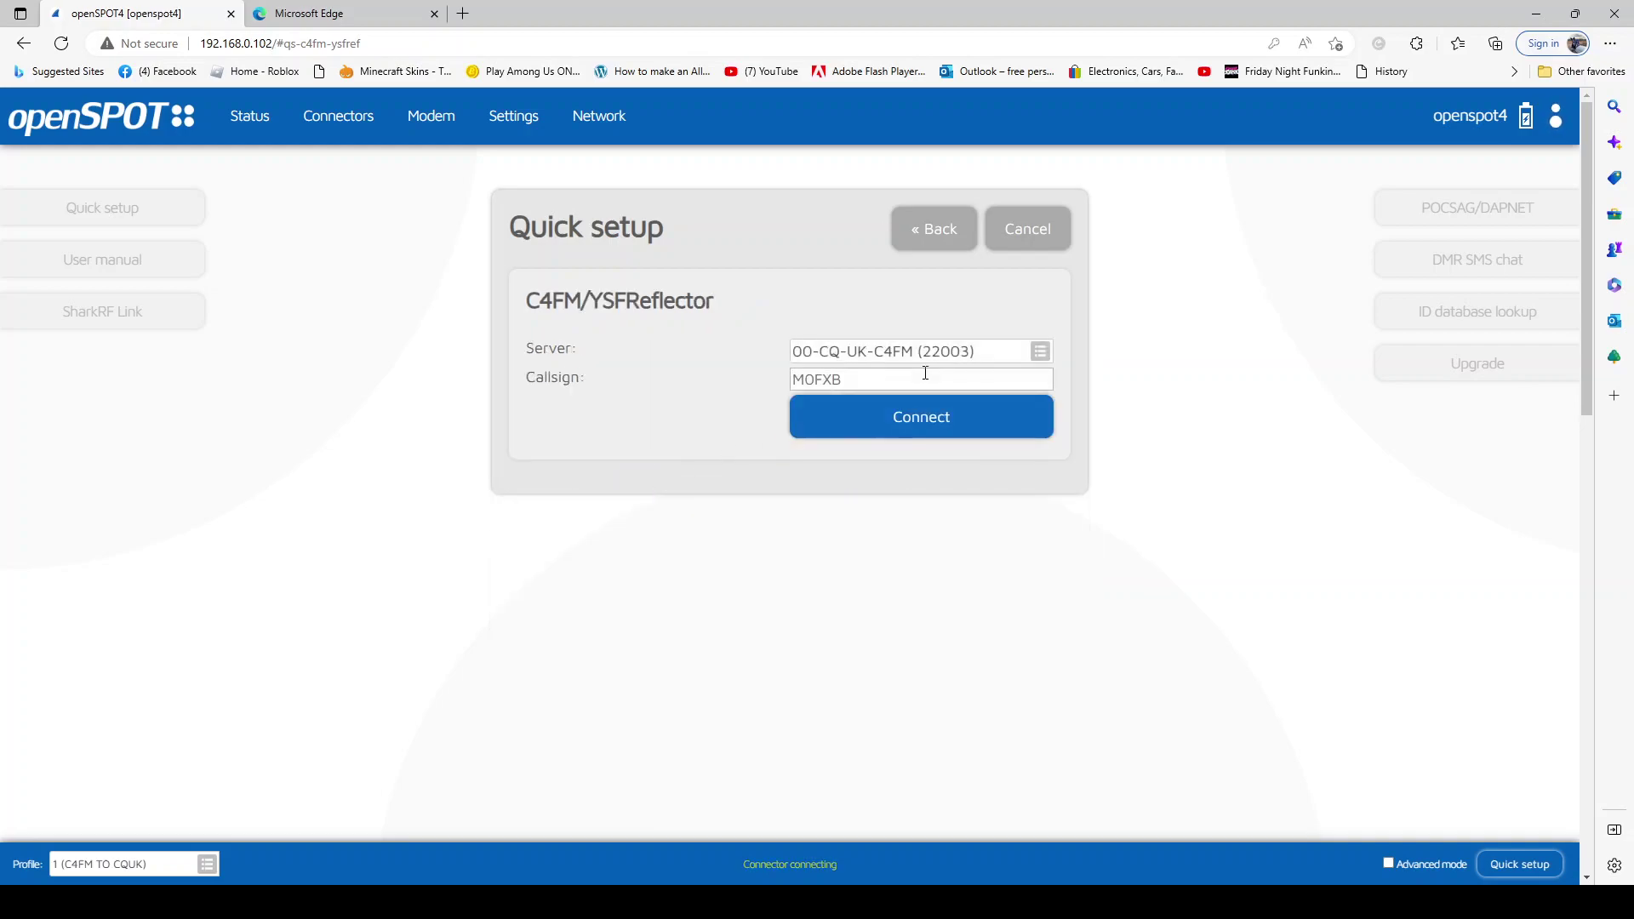
{"action": "left_click", "coordinate": [926, 418]}
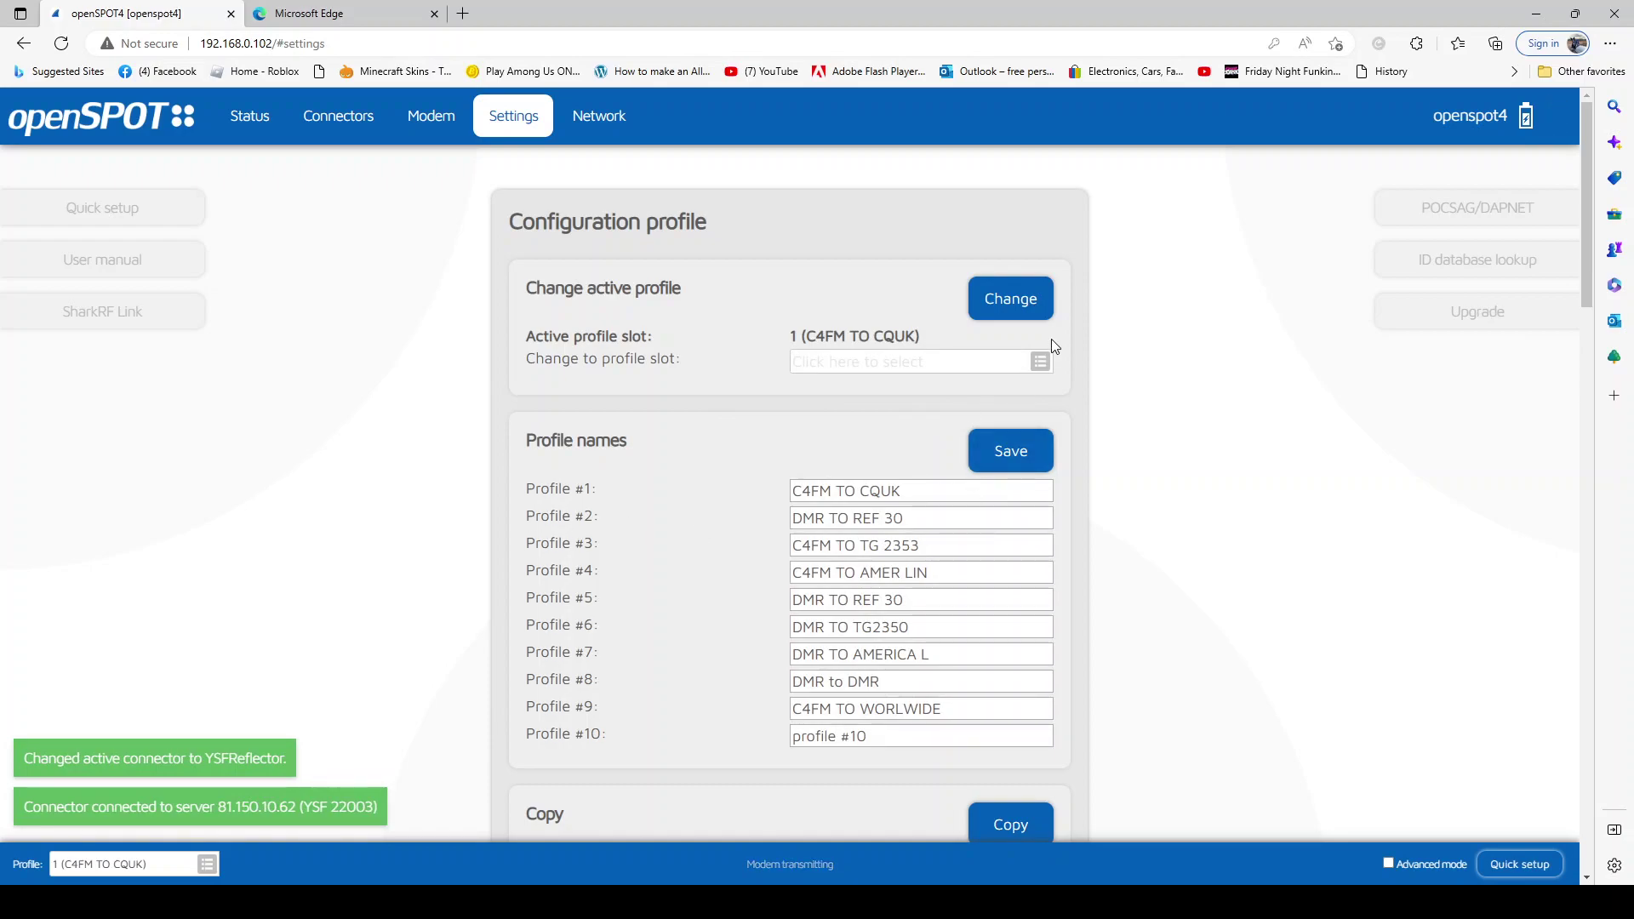
Select profile slot 2 (DMR TO REF 30) and save the profile settings
{"action": "left_click", "coordinate": [1021, 309]}
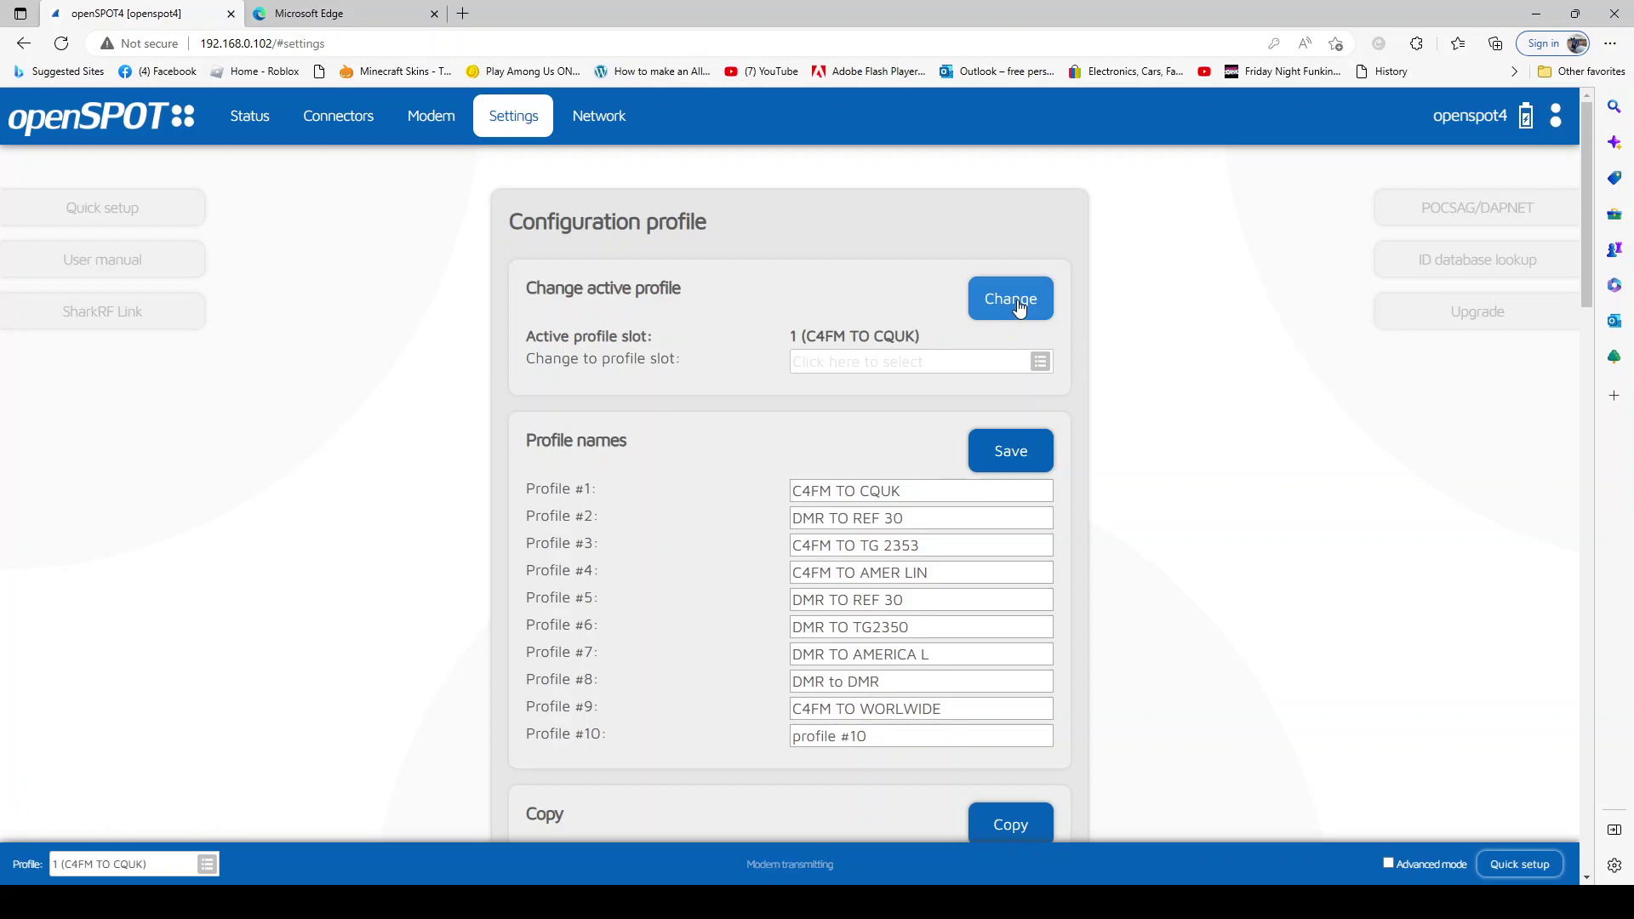
{"action": "left_click", "coordinate": [1014, 304]}
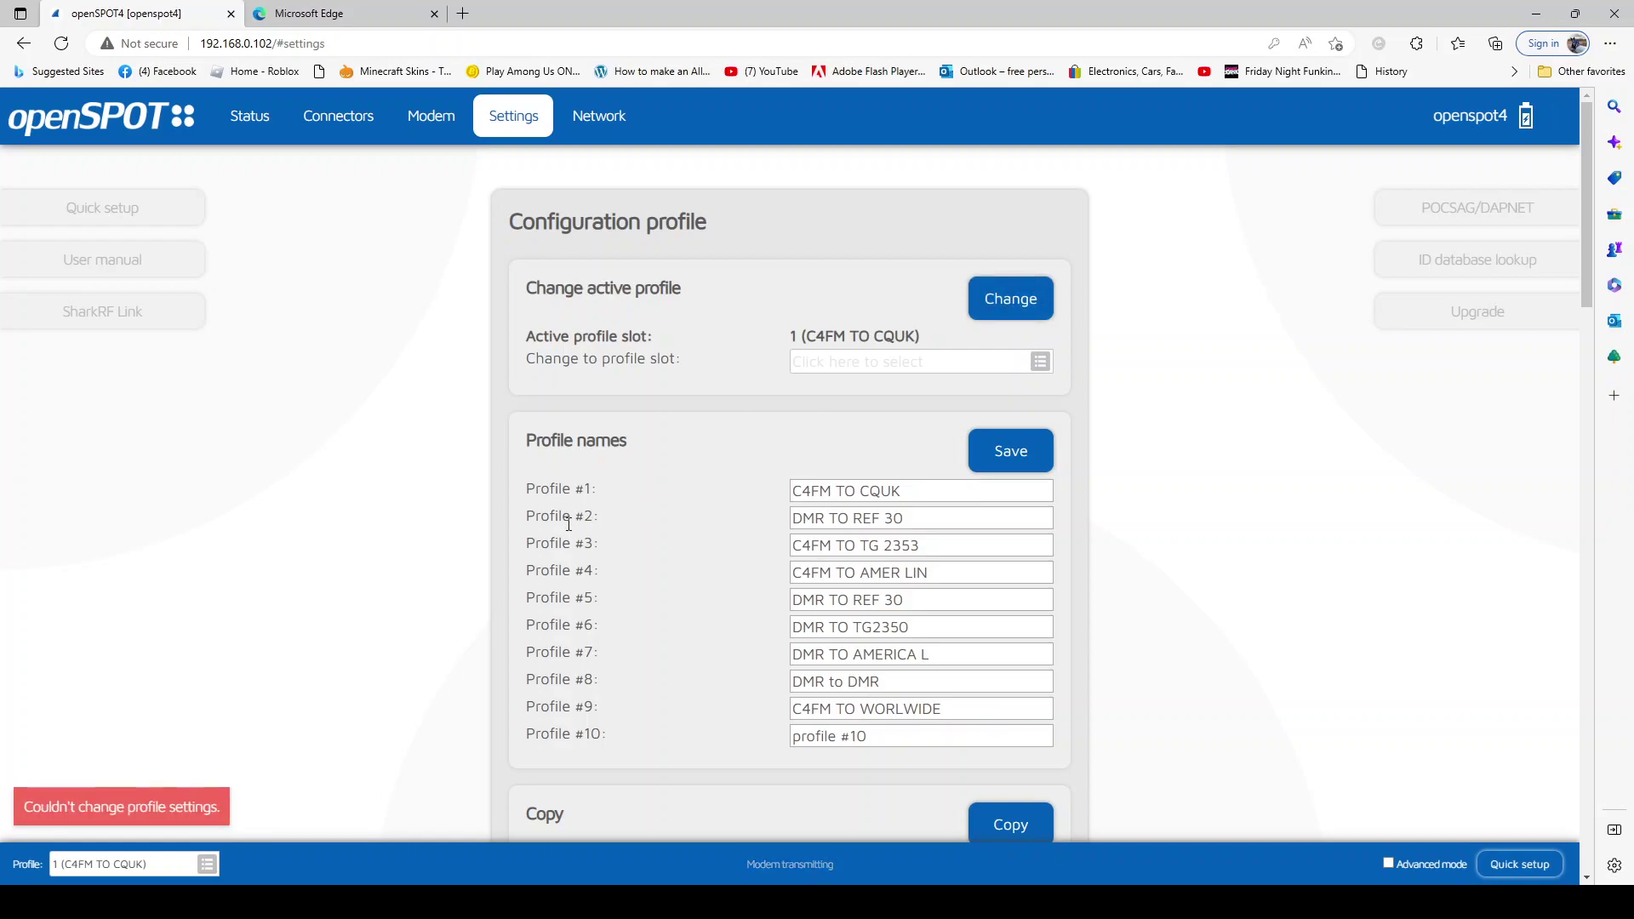
{"action": "left_click", "coordinate": [1041, 363]}
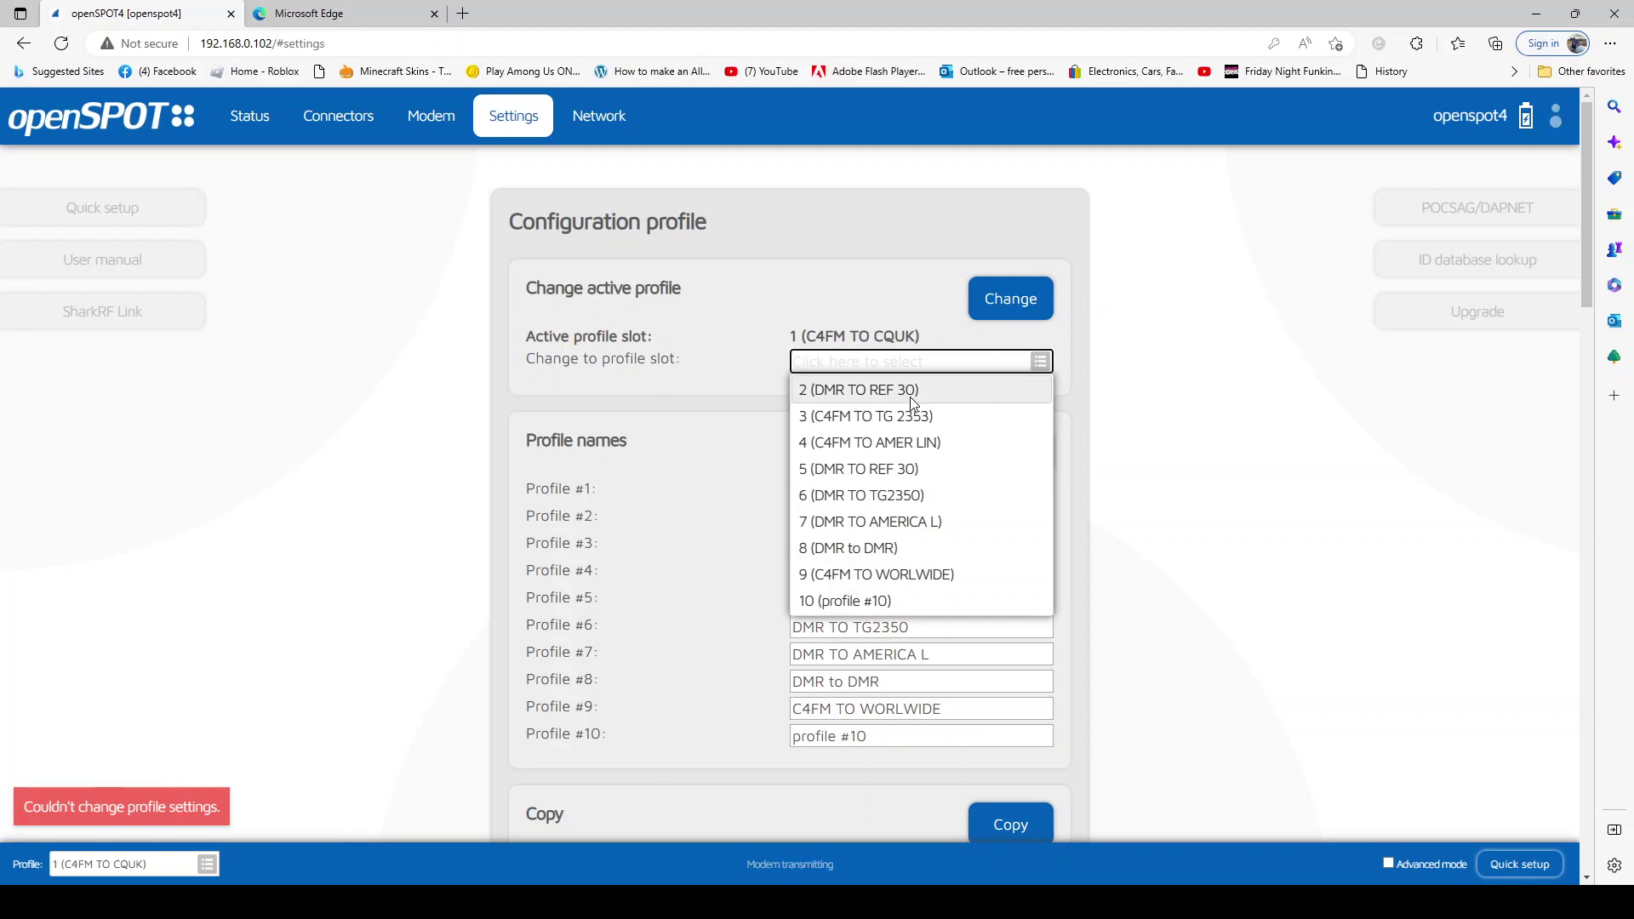
{"action": "left_click", "coordinate": [881, 398]}
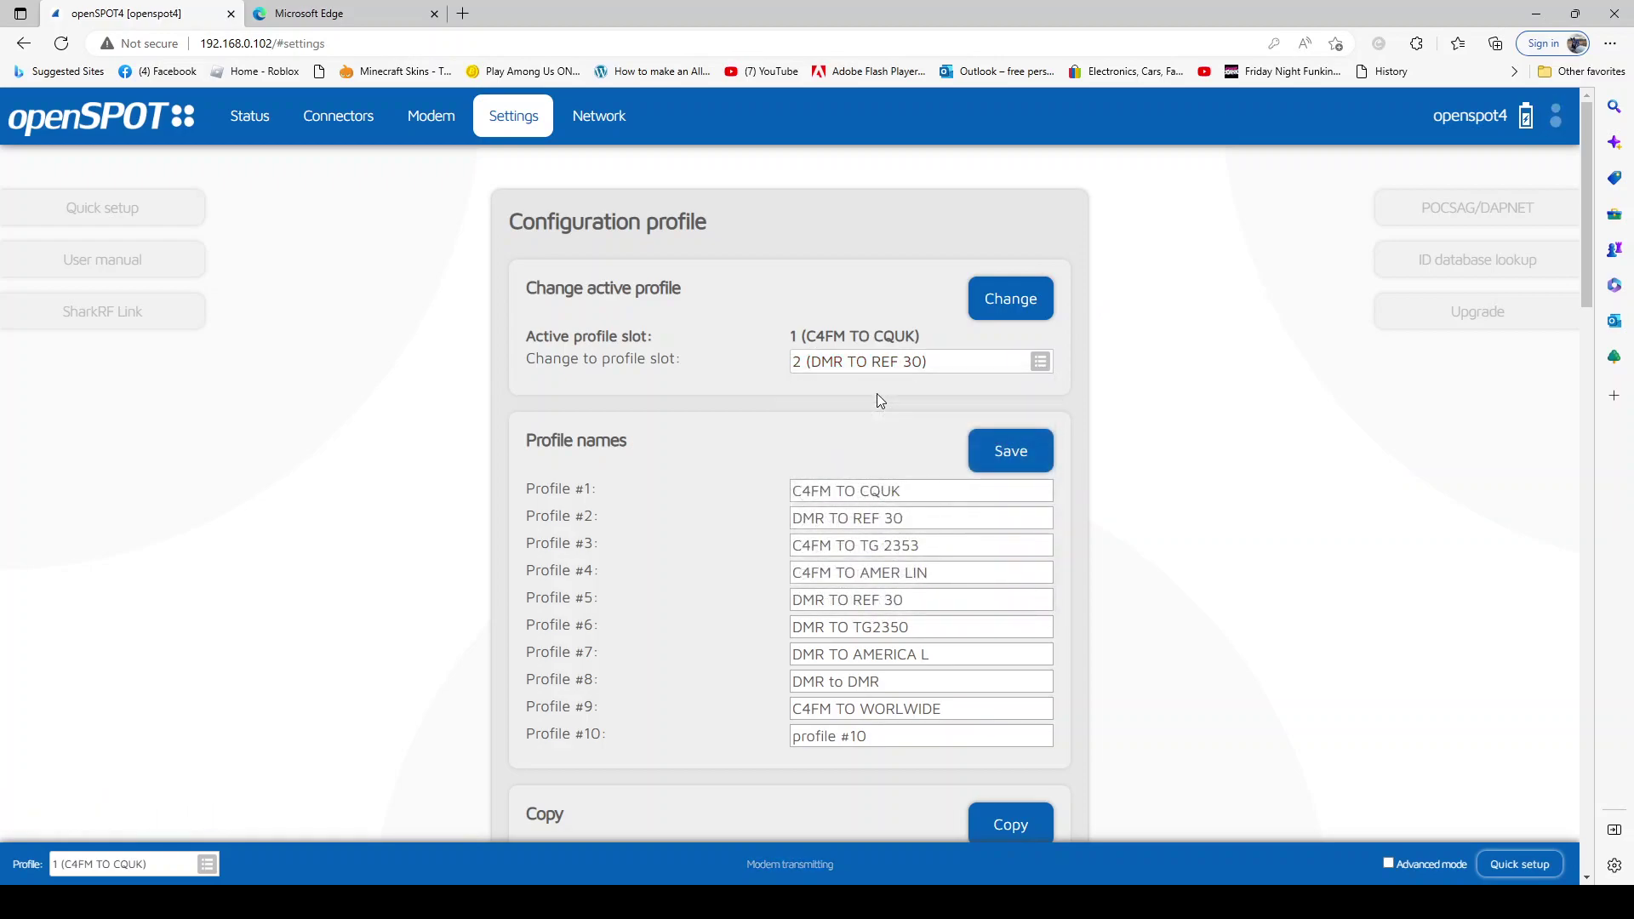
{"action": "left_click", "coordinate": [1008, 456]}
{"action": "scroll", "coordinate": [1039, 591], "scroll_direction": "down", "scroll_amount": 4}
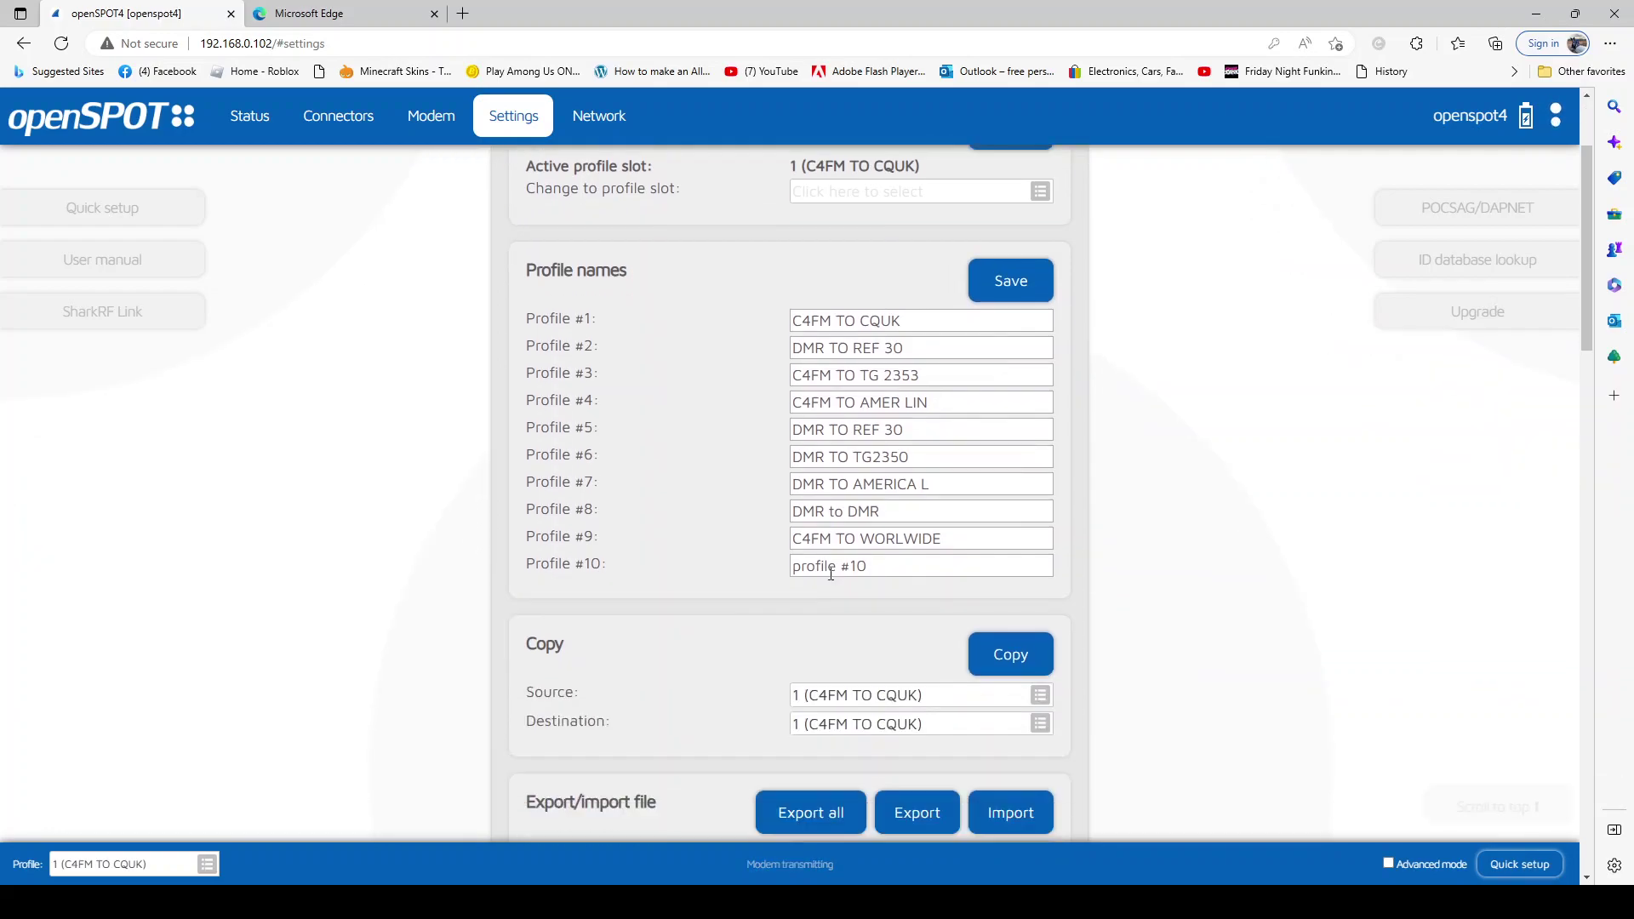
{"action": "scroll", "coordinate": [1094, 613], "scroll_direction": "up", "scroll_amount": 4}
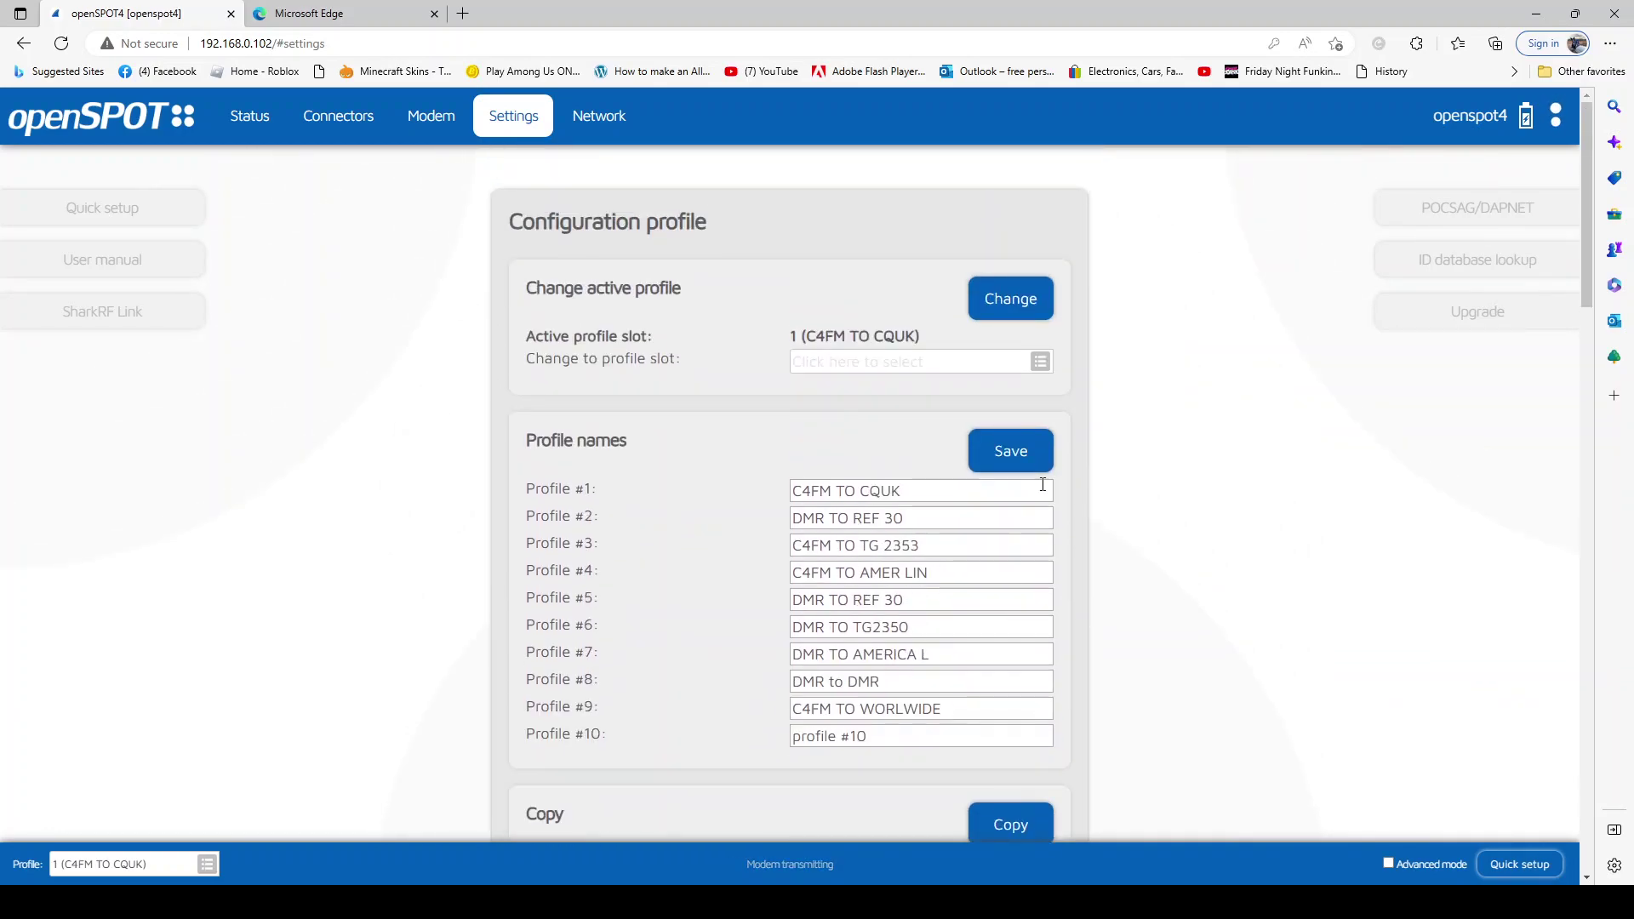
Reselect slot 2 (DMR TO REF 30) and apply the profile change so the device reboots
{"action": "left_click", "coordinate": [995, 298]}
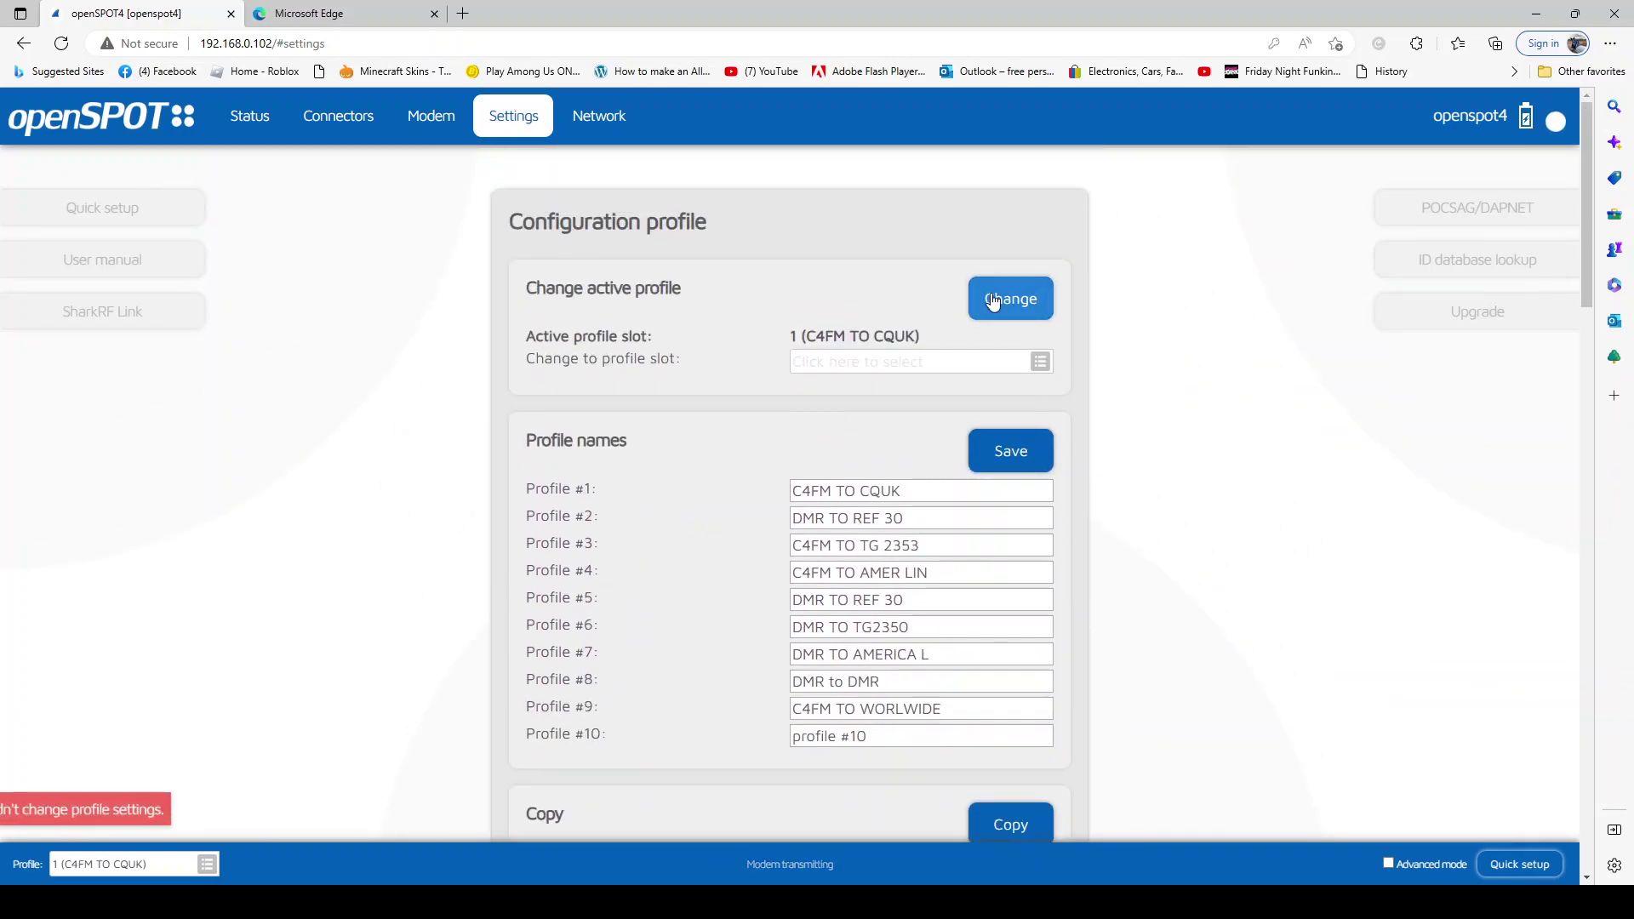
{"action": "left_click", "coordinate": [1042, 362]}
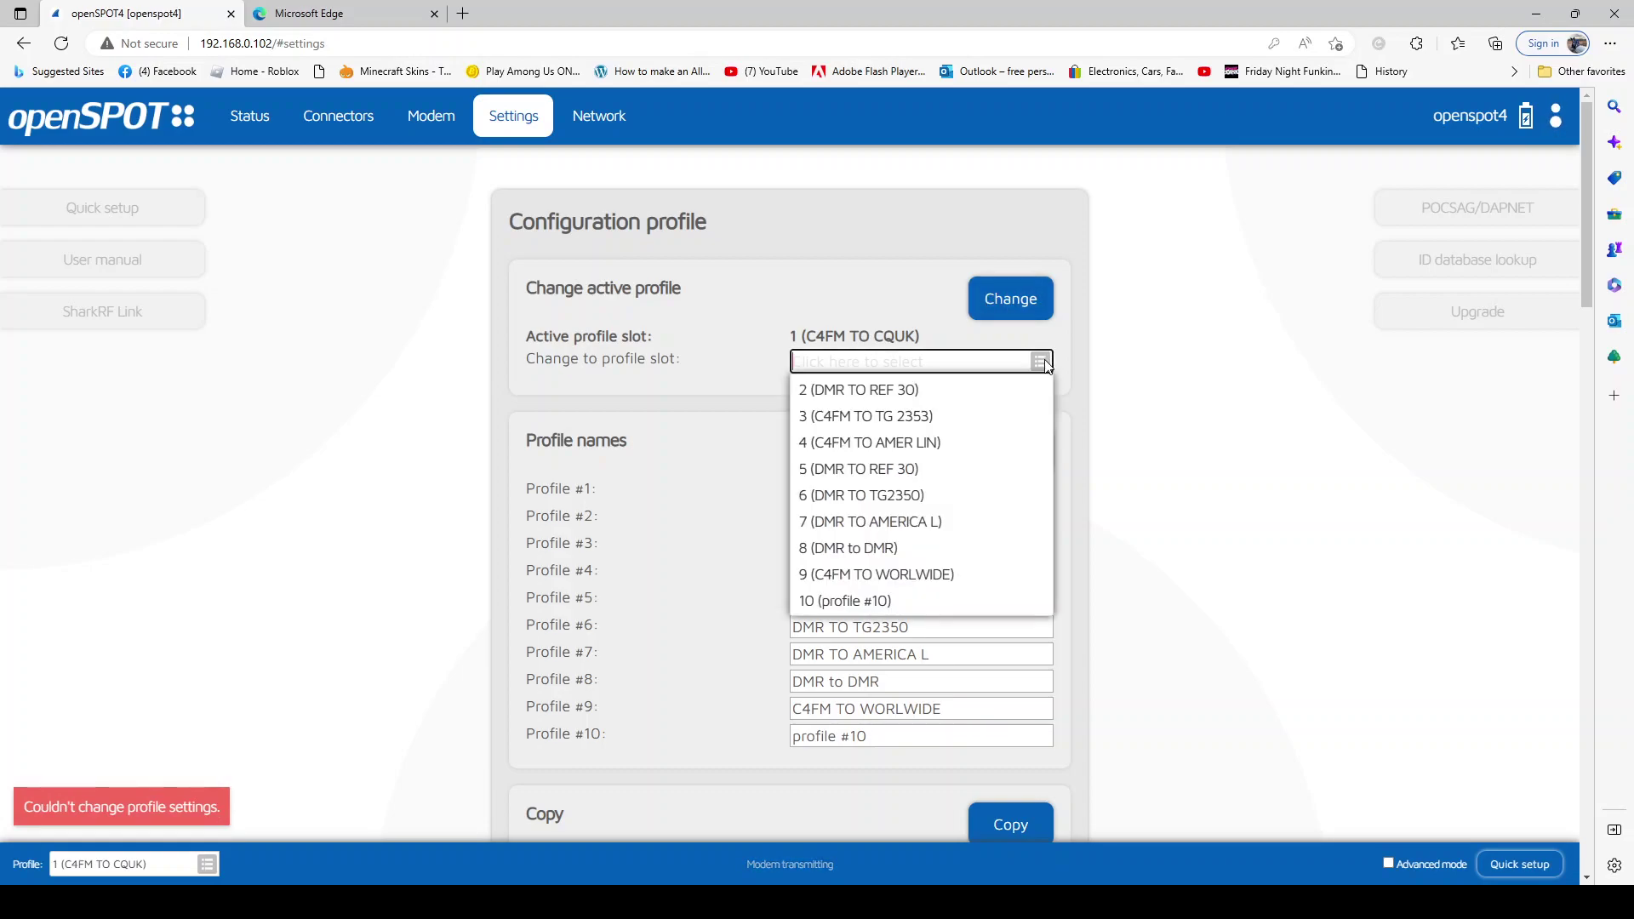
{"action": "left_click", "coordinate": [820, 397]}
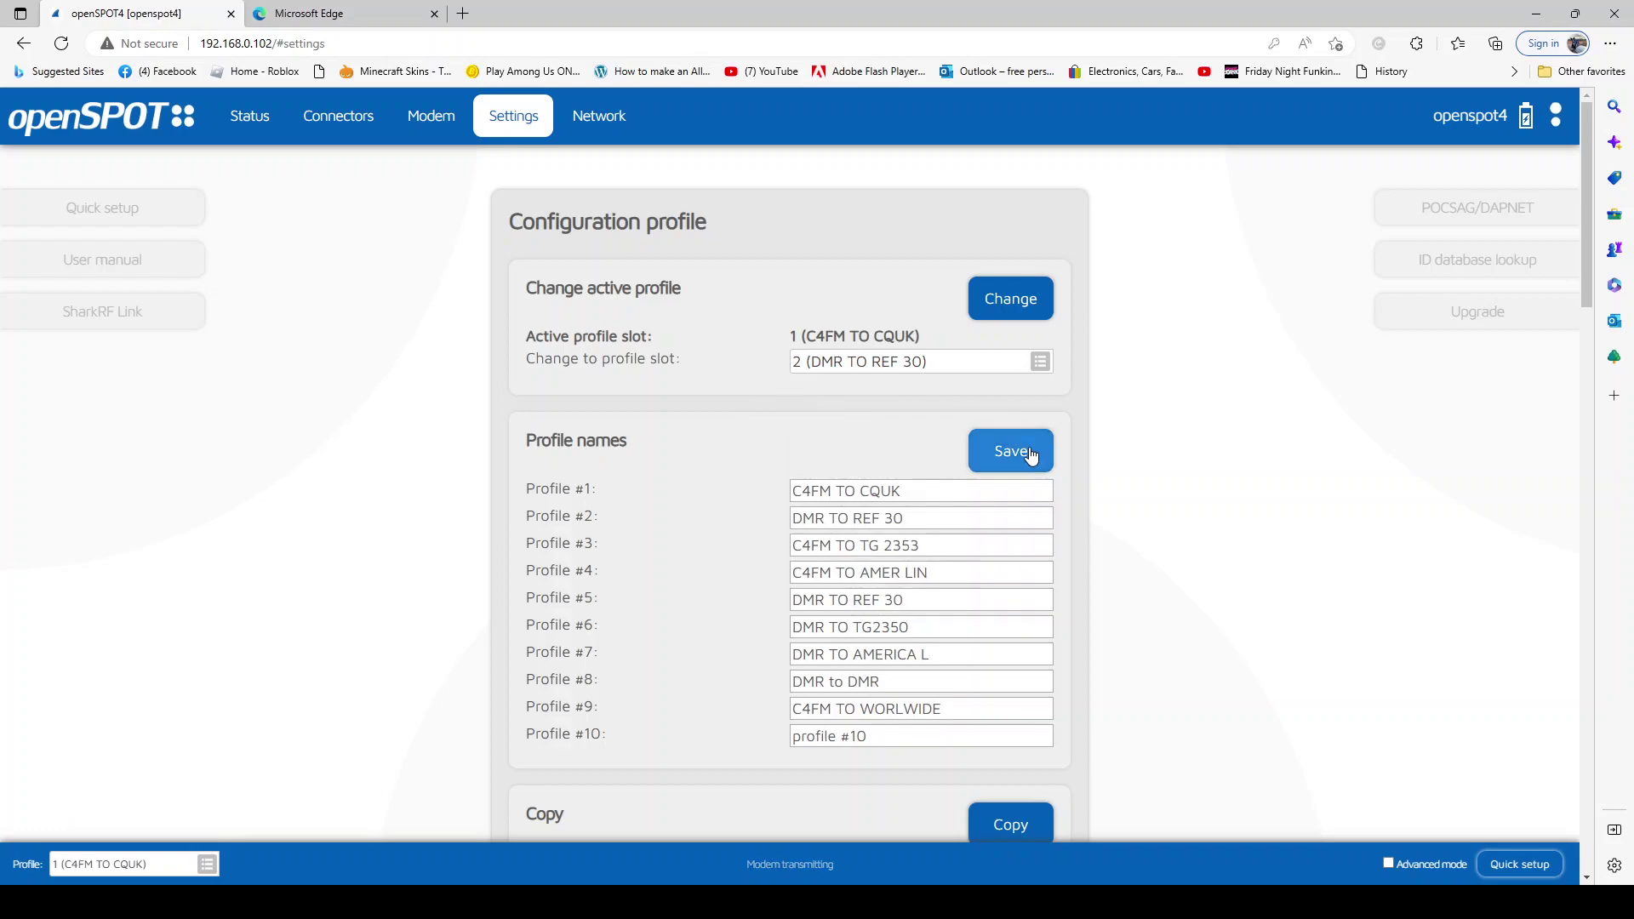
{"action": "left_click", "coordinate": [1025, 457]}
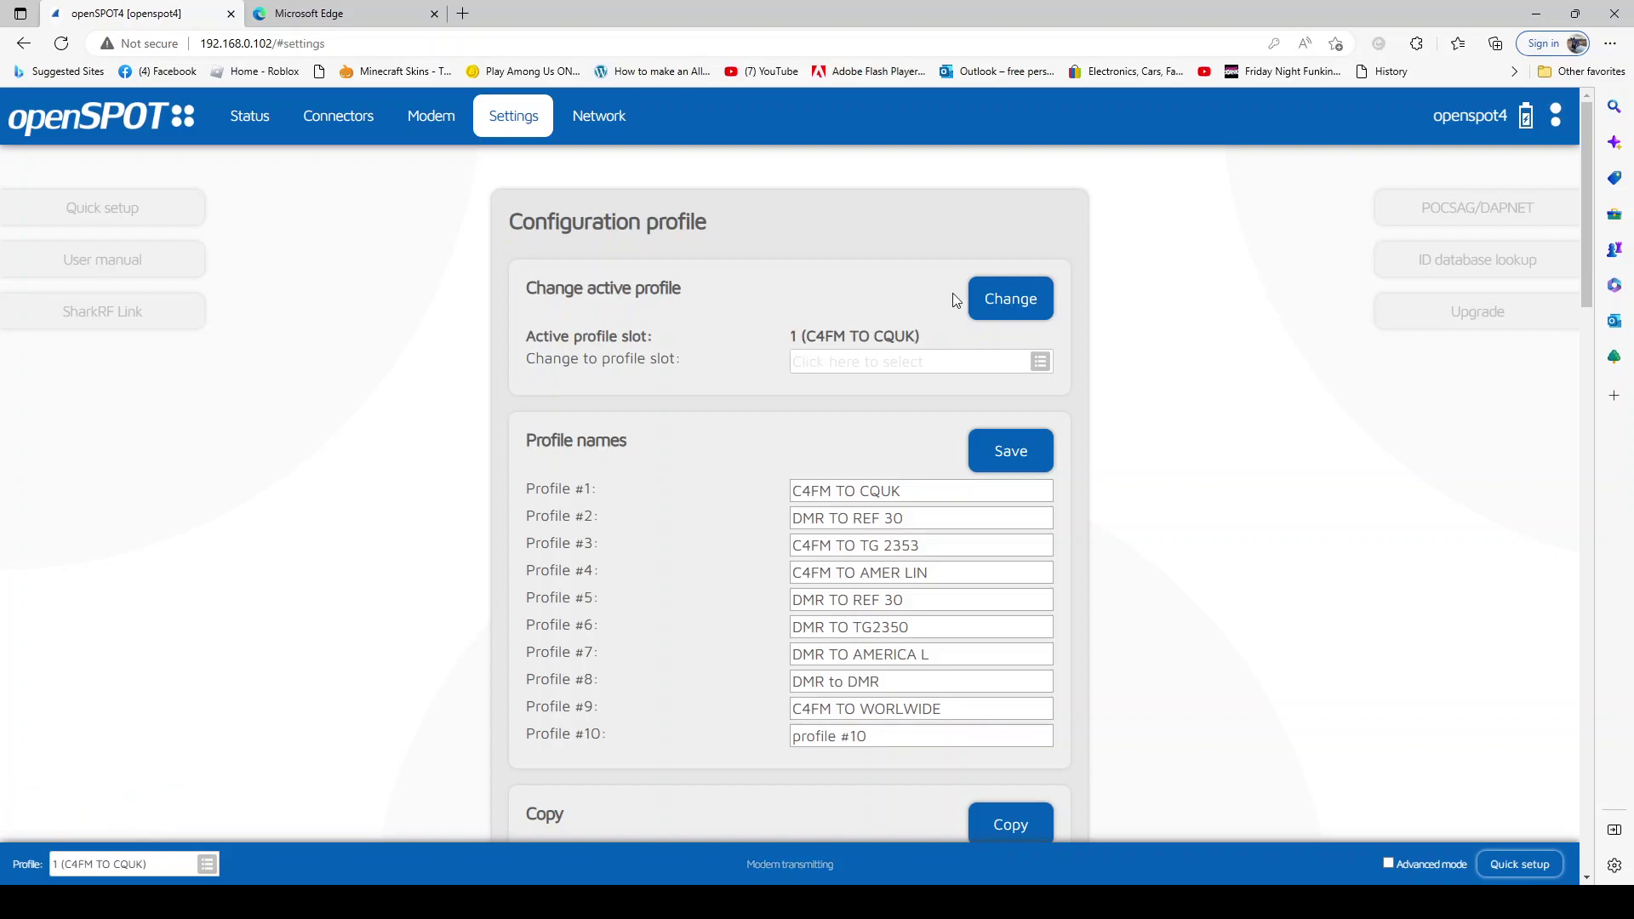
{"action": "left_click", "coordinate": [1038, 362]}
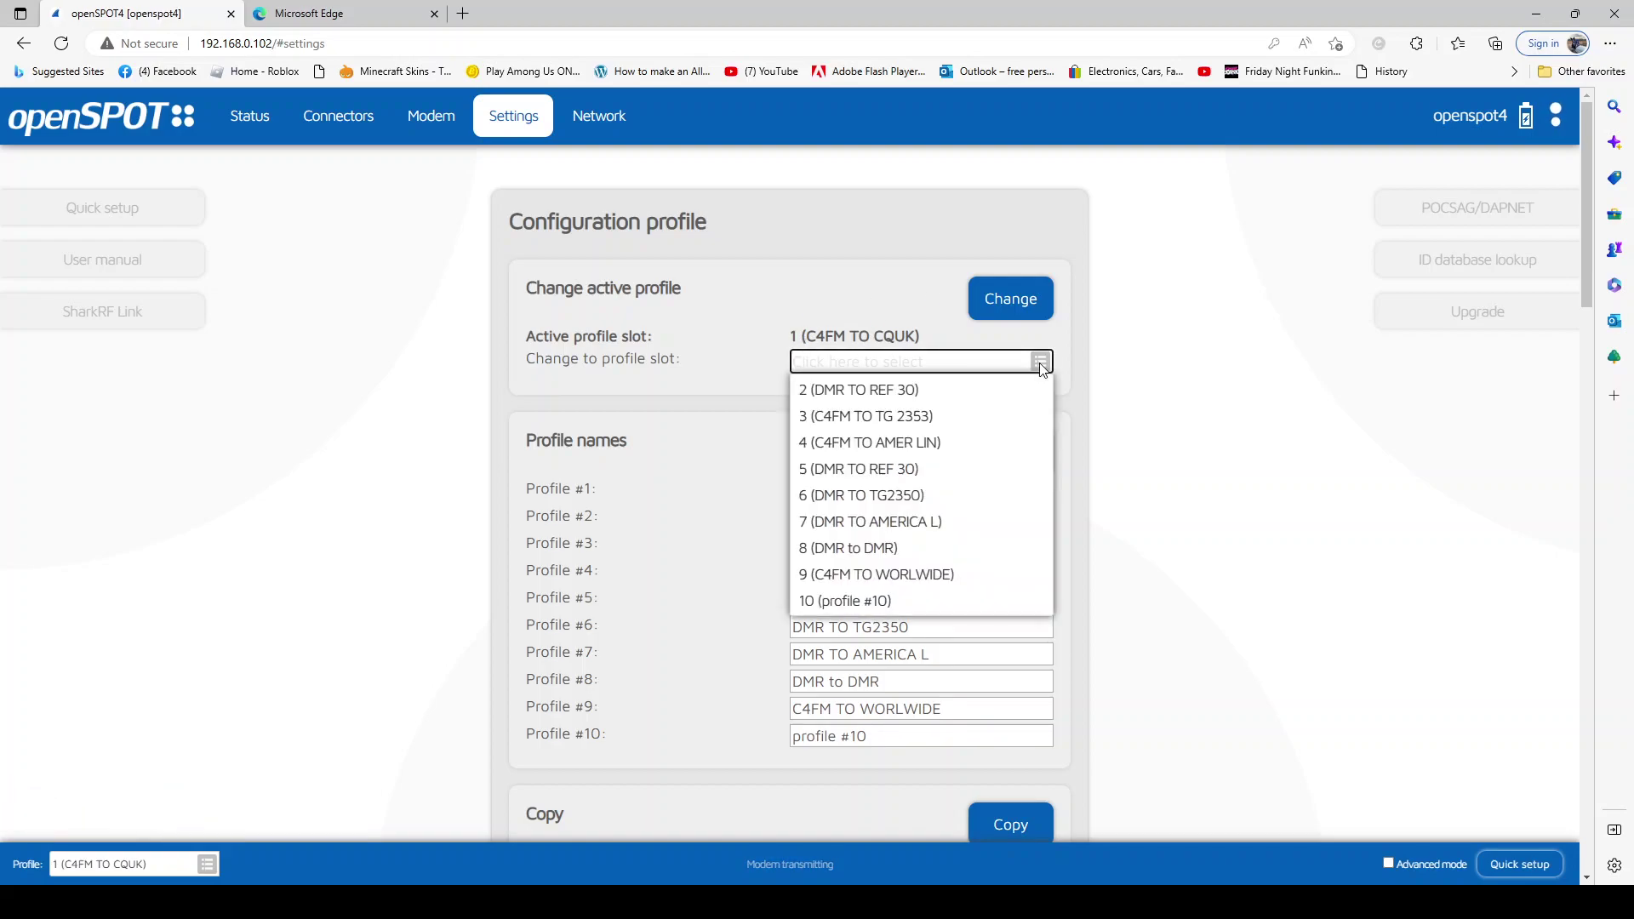
{"action": "left_click", "coordinate": [860, 390]}
{"action": "left_click", "coordinate": [1031, 297]}
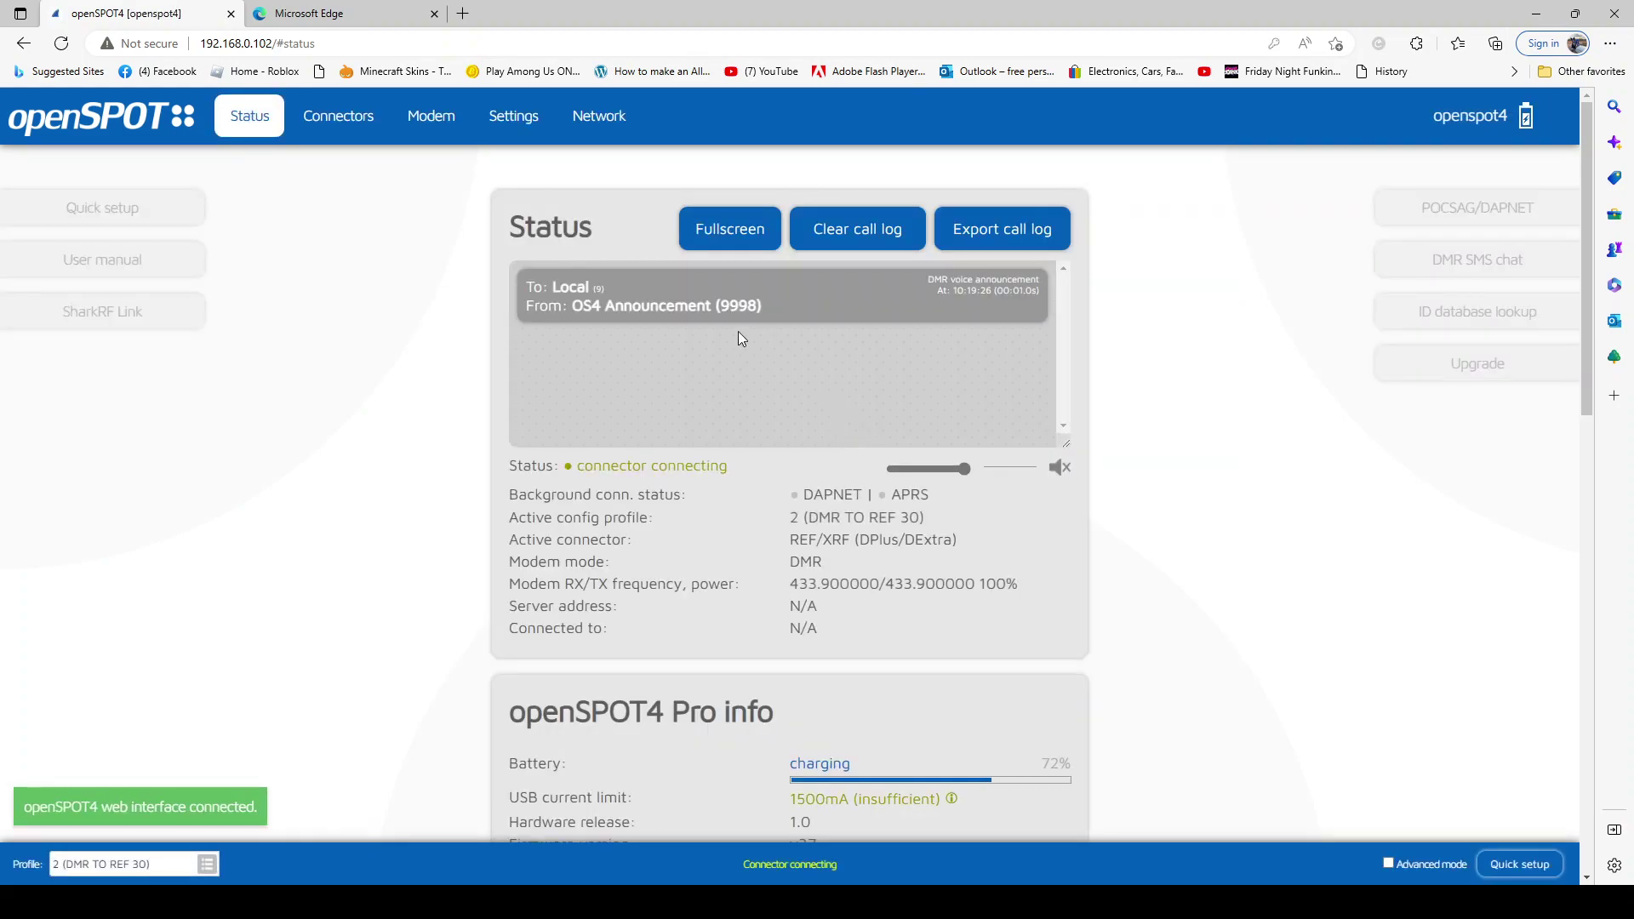
Toggle call audio playback off and back on, leaving it enabled
{"action": "left_click", "coordinate": [1060, 468]}
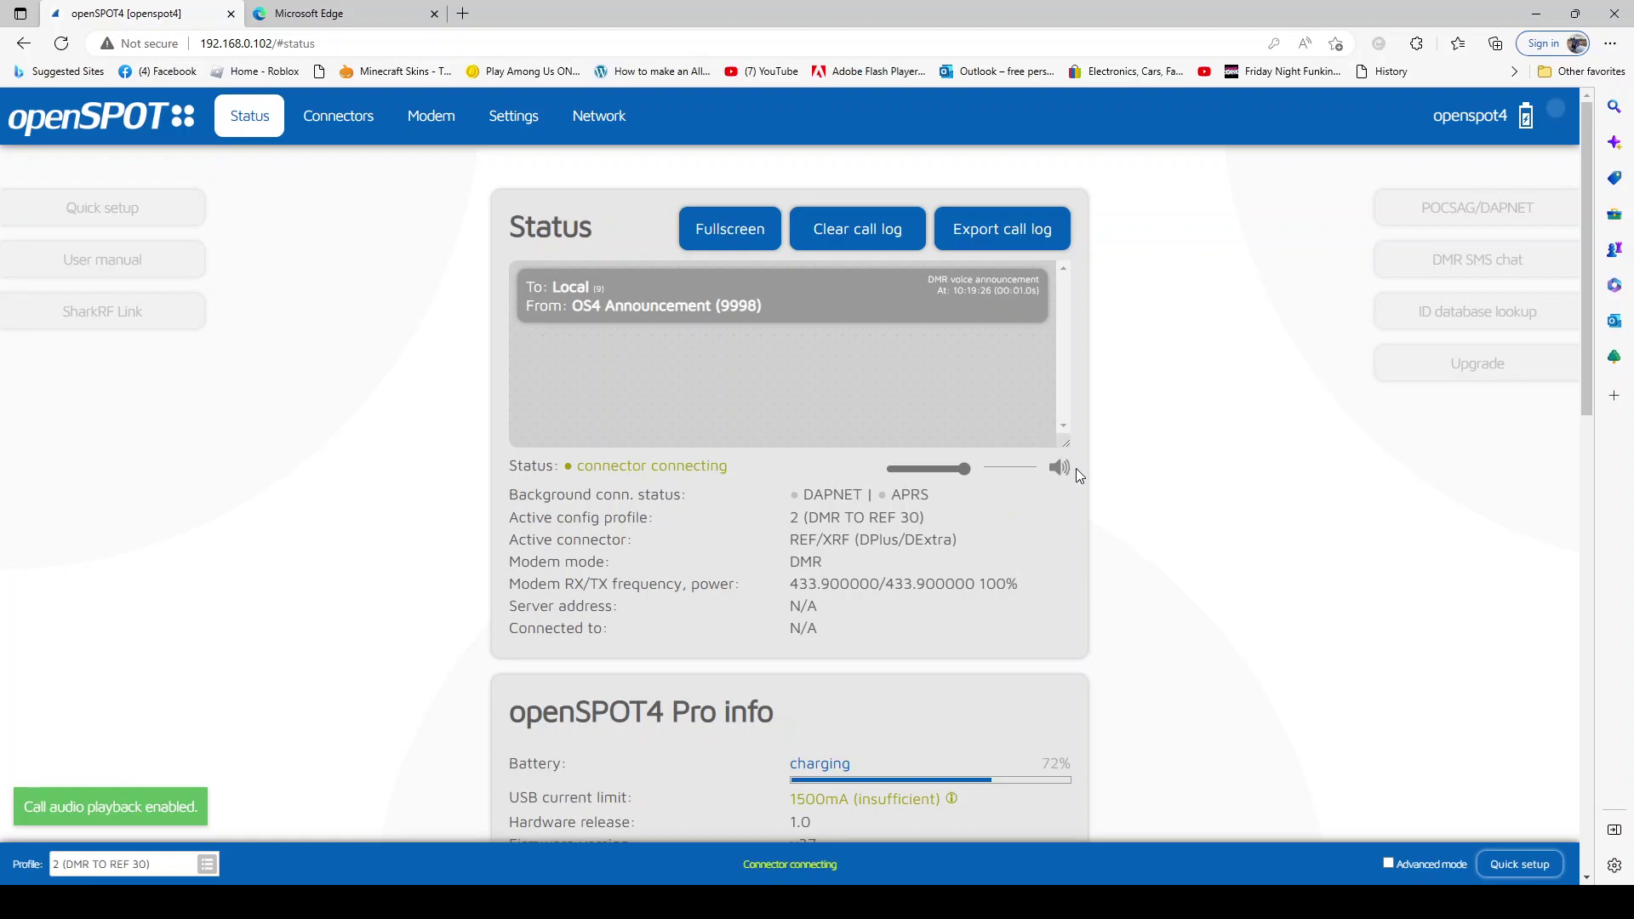
{"action": "left_click", "coordinate": [1070, 471]}
{"action": "left_click", "coordinate": [1064, 473]}
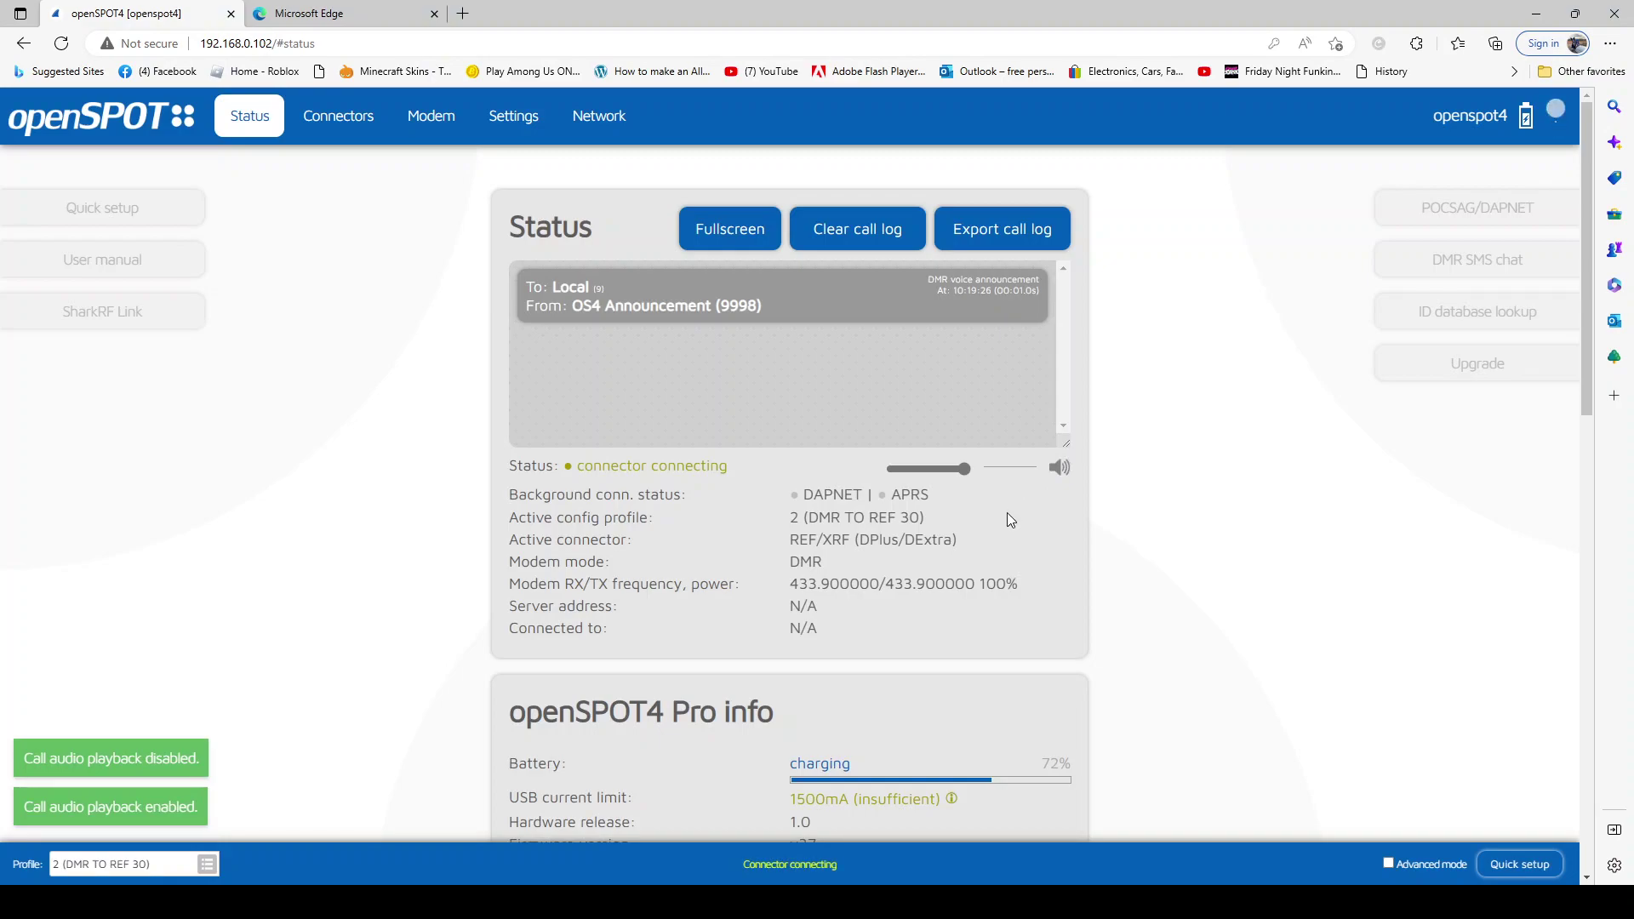